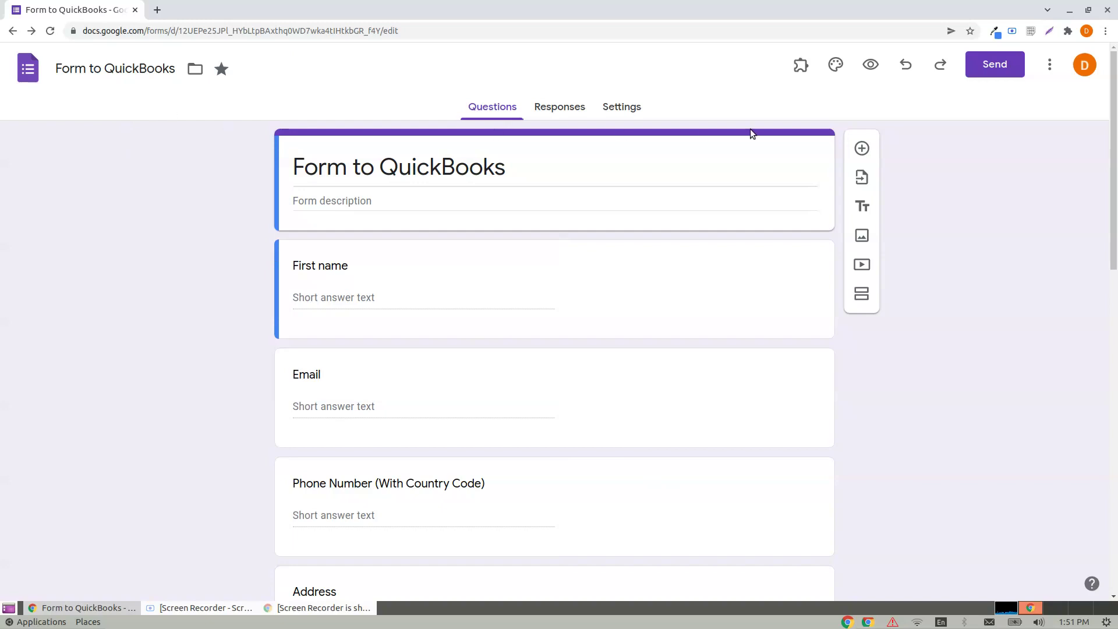
Step: Launch the Form to QuickBooks add-on's Configure panel and start connecting a QuickBooks account
click(799, 67)
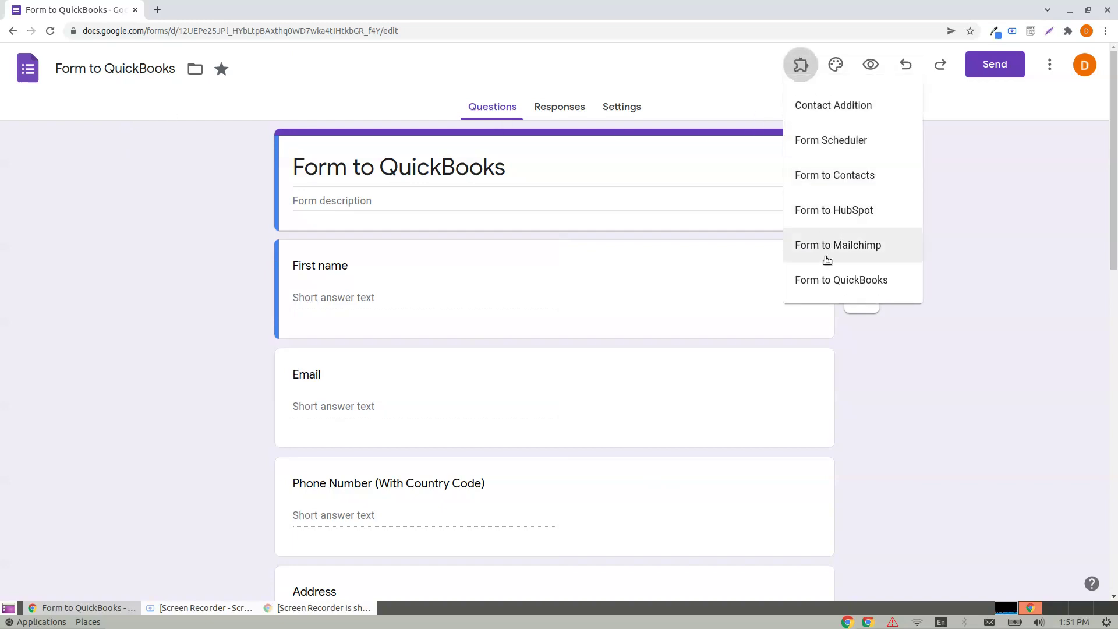
click(832, 282)
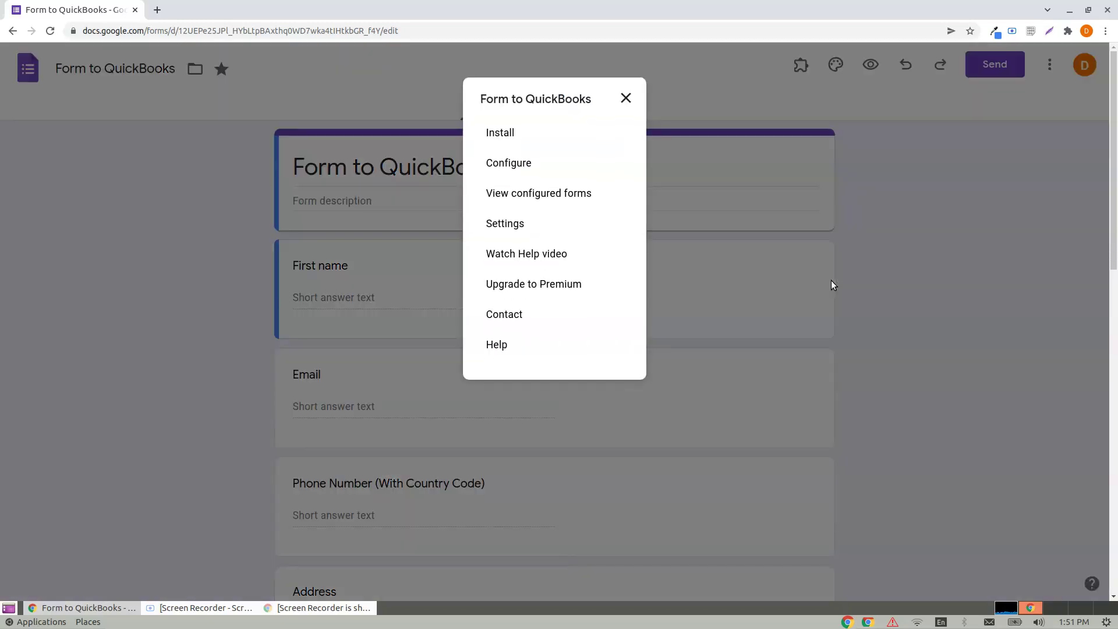
click(510, 164)
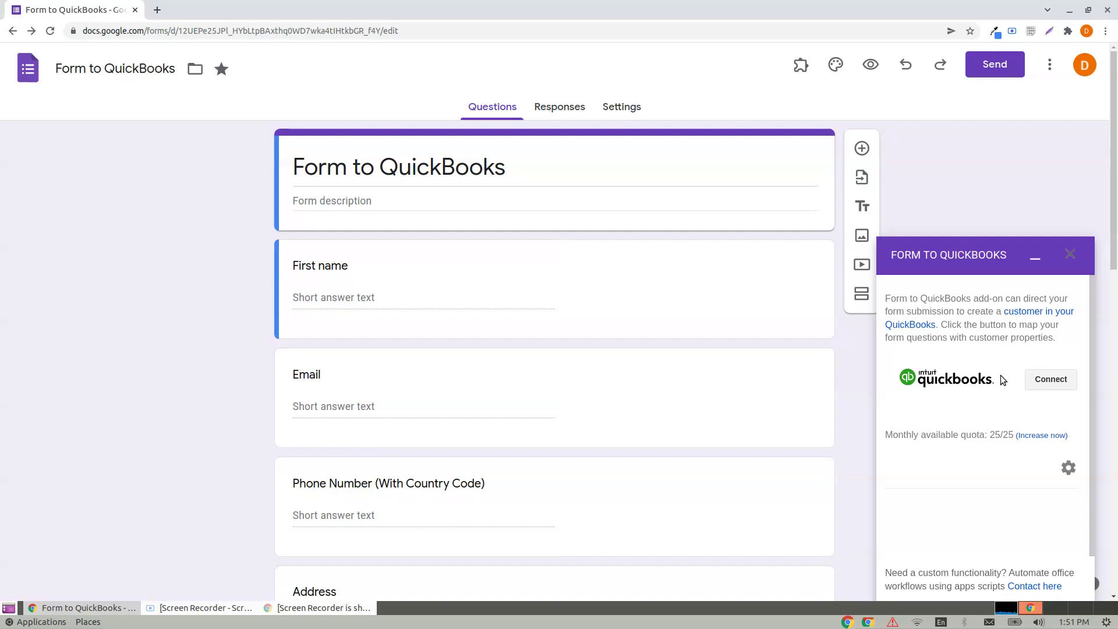
click(1051, 381)
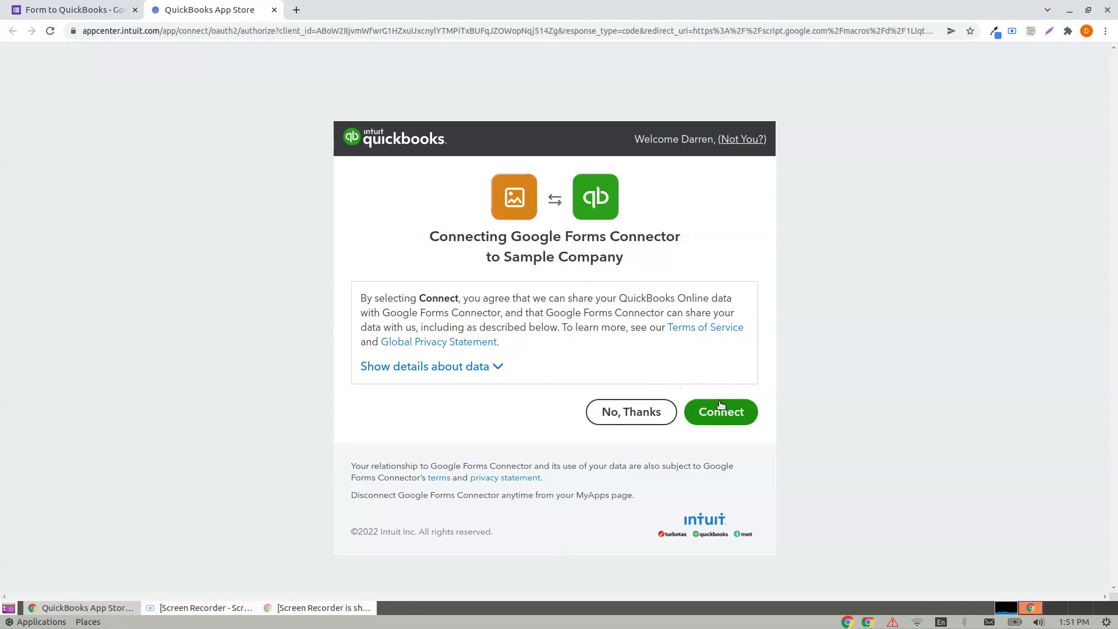
Step: Authorize the Google Forms Connector for Sample Company, then leave the Access Granted page
click(730, 418)
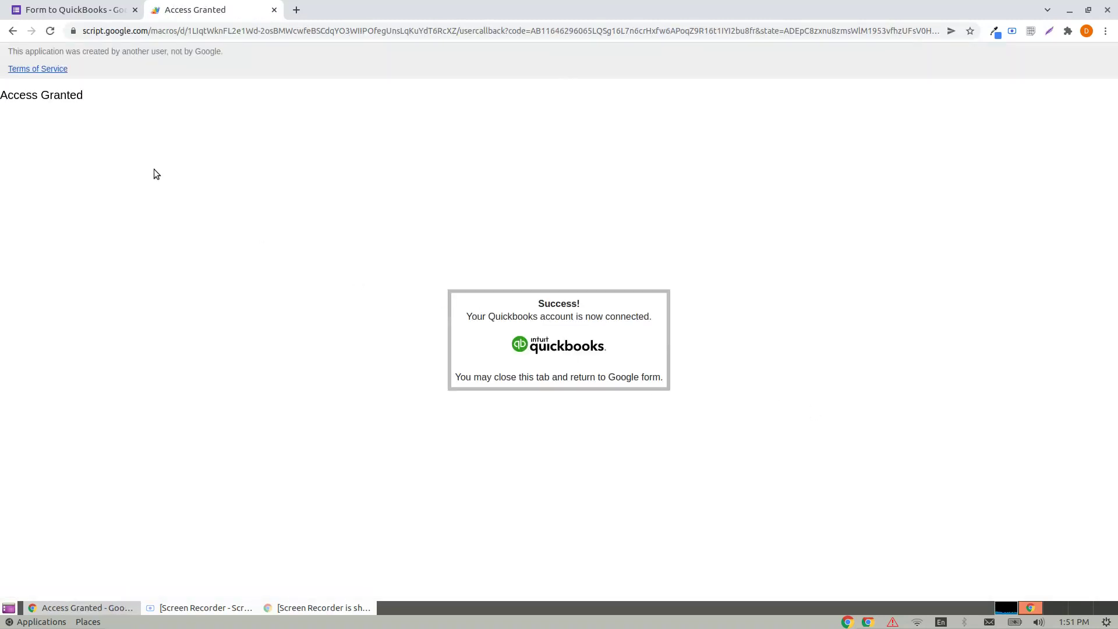
click(274, 11)
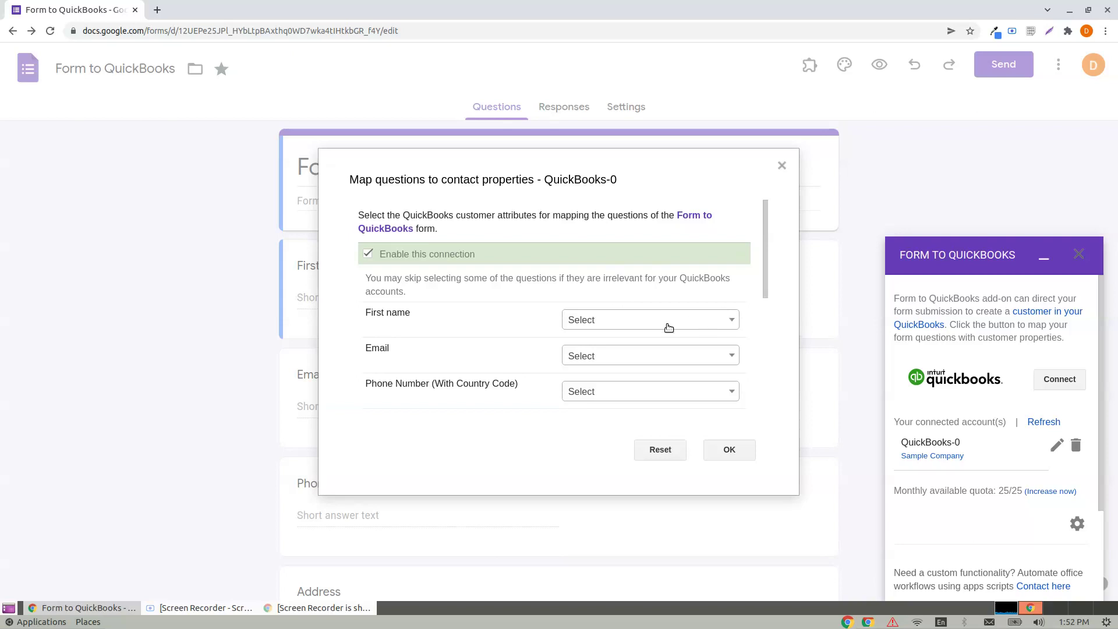
Step: Move the QuickBooks-0 mapping dialog aside to view First name, Email and Phone Number
drag(451, 183, 459, 175)
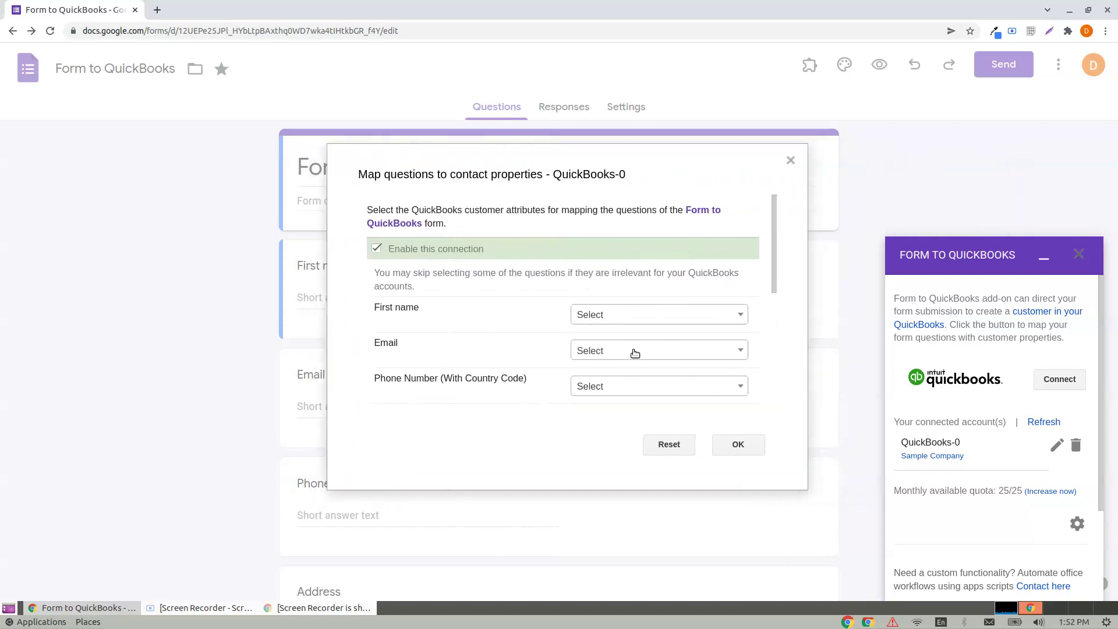
Step: Map First name to DisplayName and Email to Primary Email Address
click(620, 316)
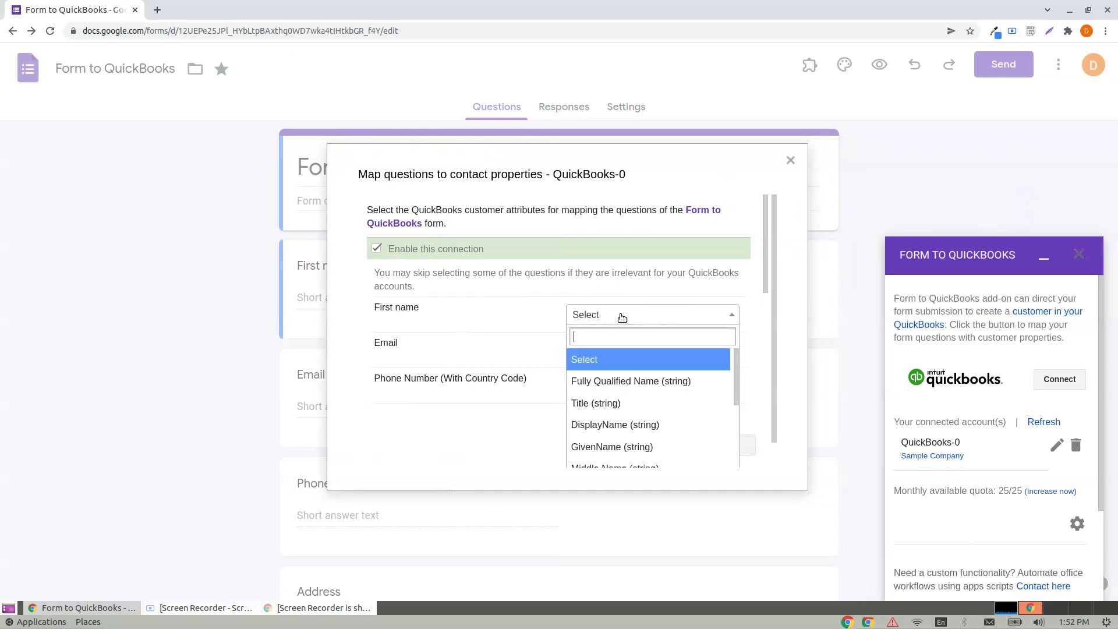
text(di)
key(BackSpace)
key(BackSpace)
text(na)
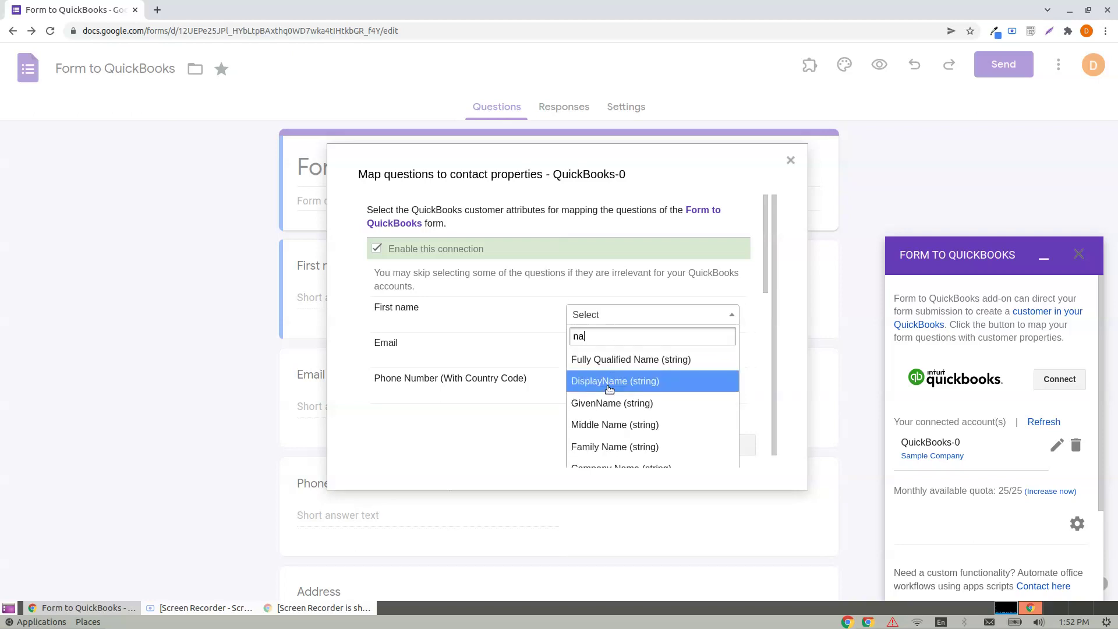
click(613, 380)
click(615, 380)
text(em)
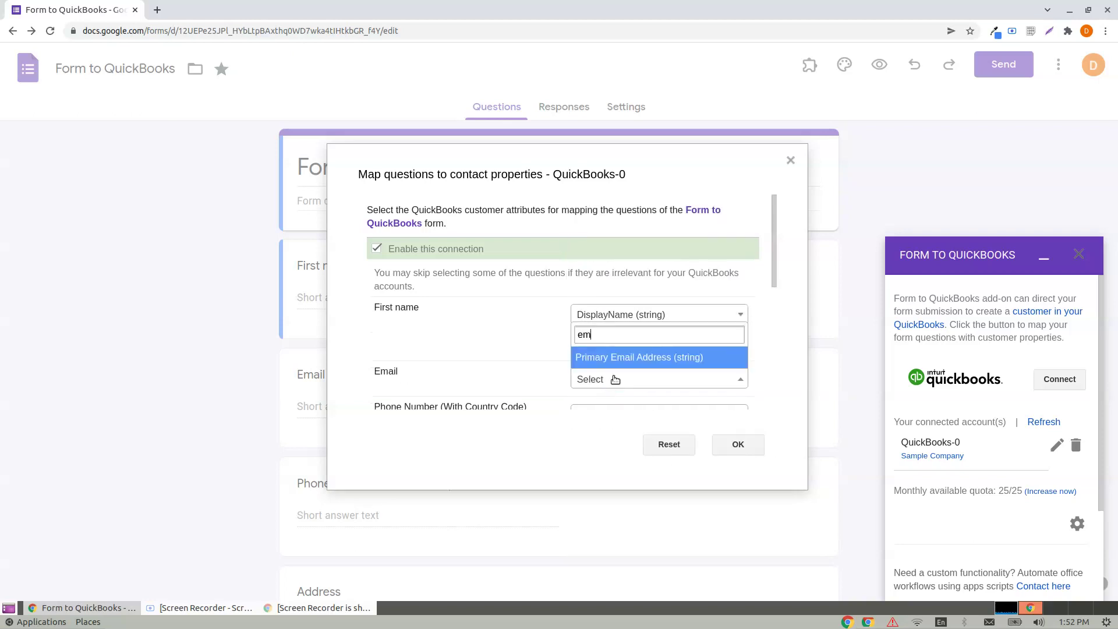
click(617, 362)
Step: Map Phone Number to Primary Phone, Address to Address Line1 and City to City
scroll(629, 353, down, 2)
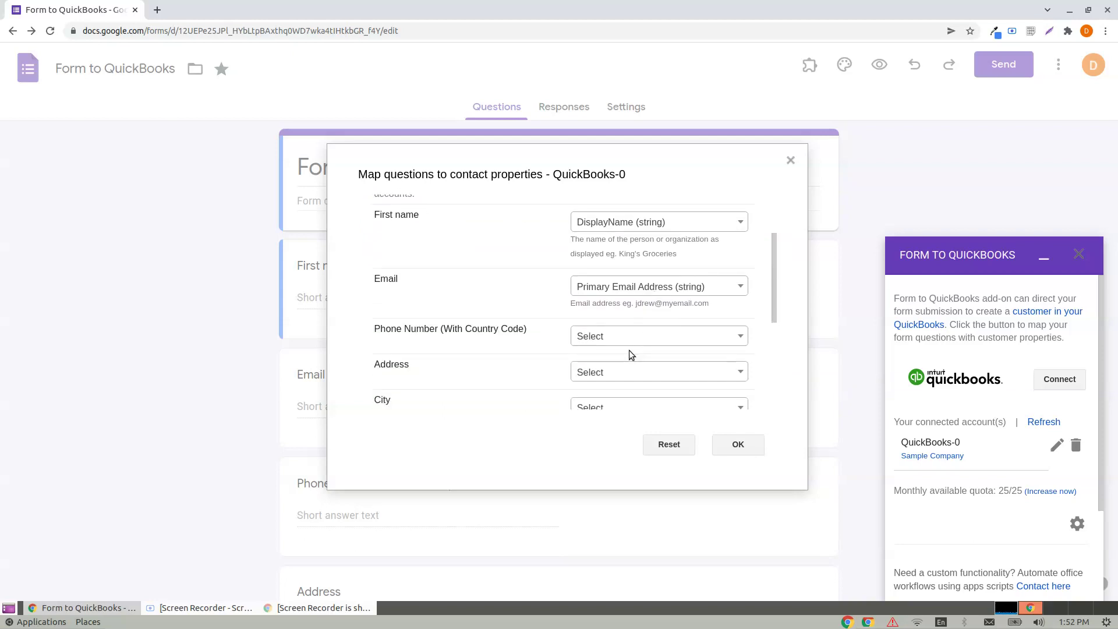
click(594, 271)
text(pho)
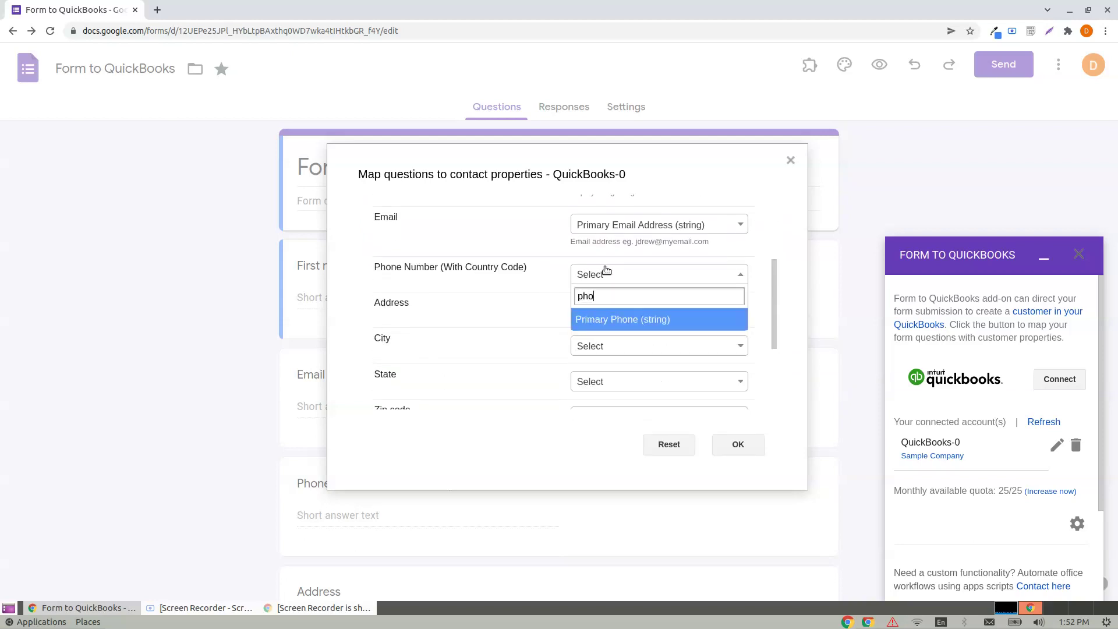
click(599, 319)
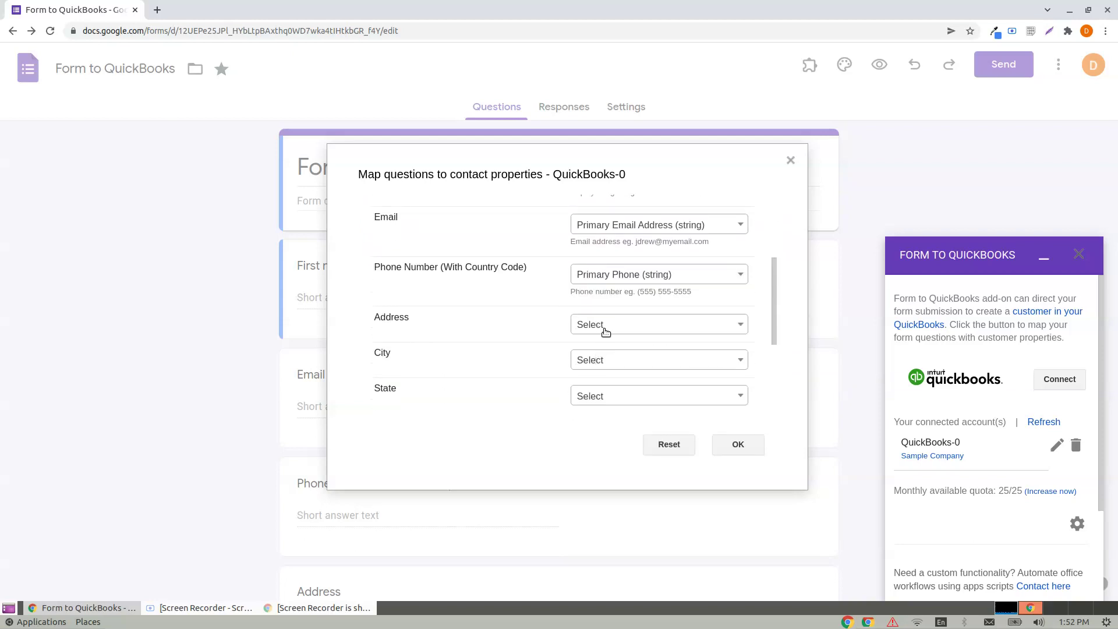
click(605, 330)
text(ad)
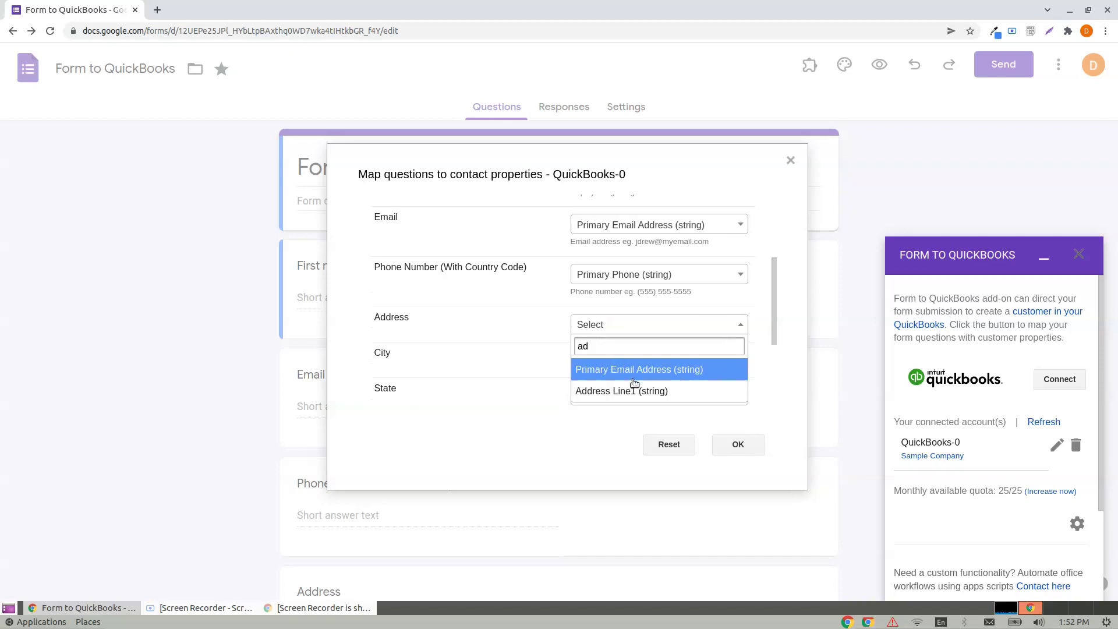
click(632, 388)
scroll(668, 354, down, 3)
scroll(554, 314, up, 1)
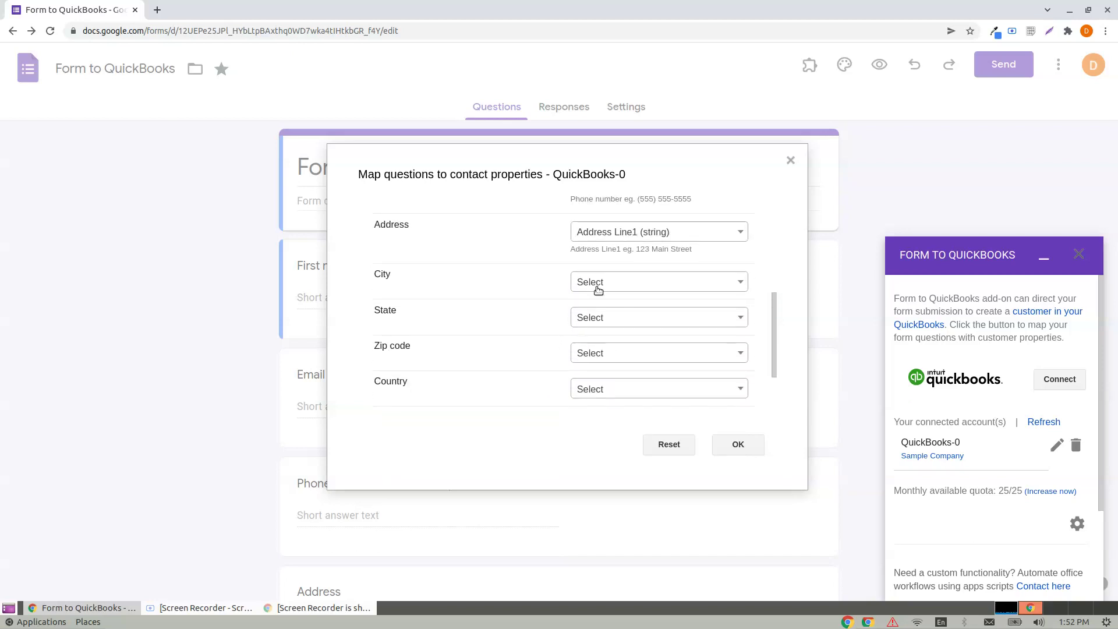
click(606, 281)
text(city)
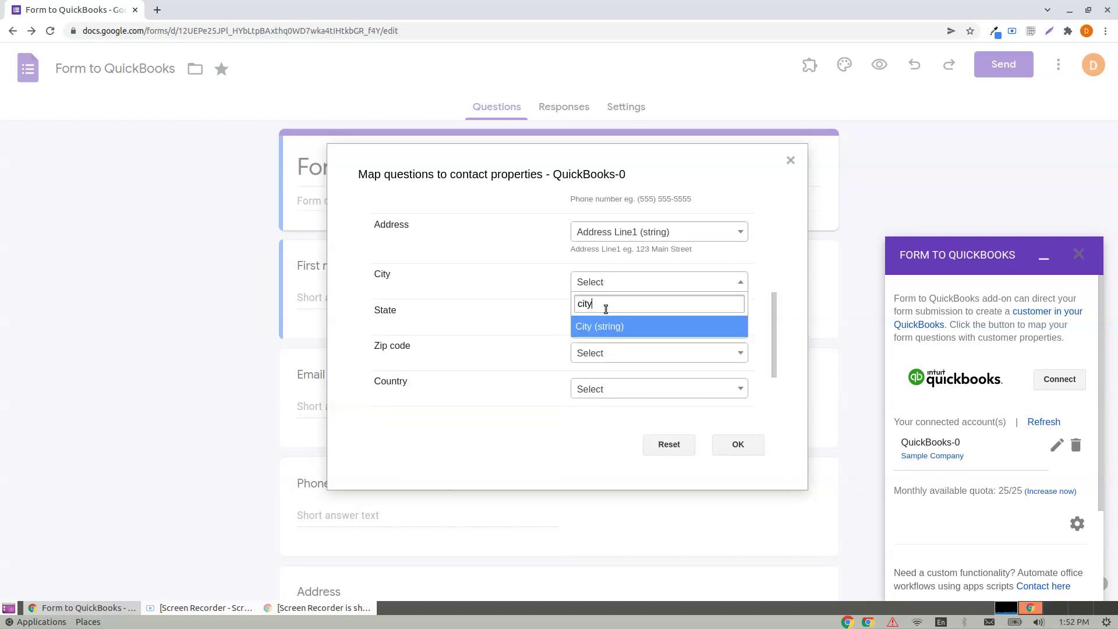
click(597, 326)
Step: Map Zip code to Postal/Zip Code and Country to Country, then save with OK
click(593, 368)
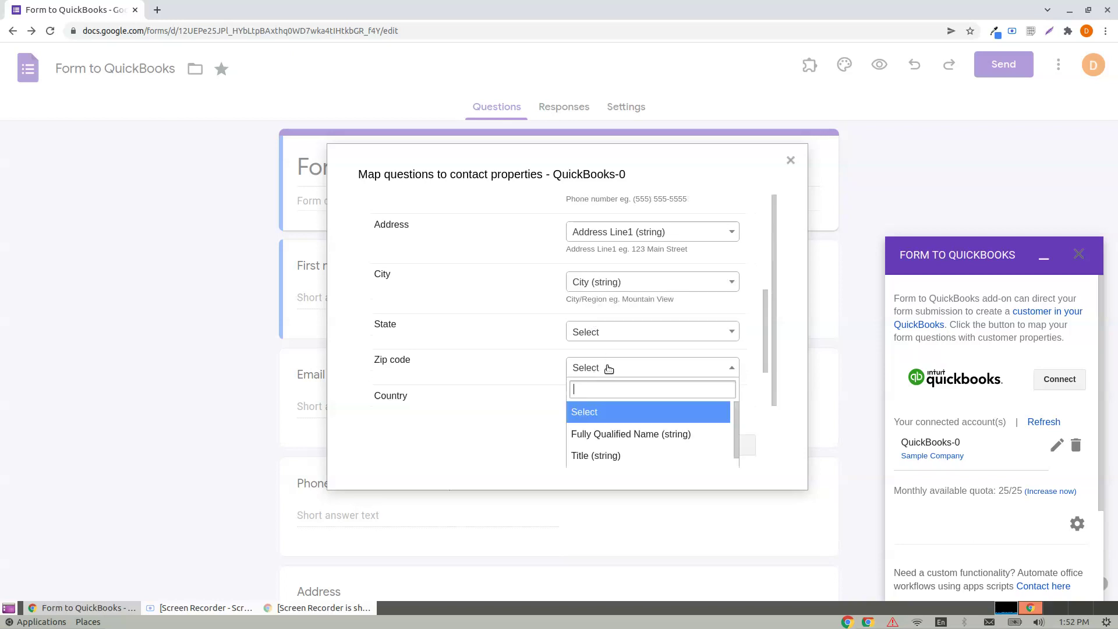
text(post)
click(605, 346)
scroll(611, 319, down, 2)
click(611, 317)
text(coun)
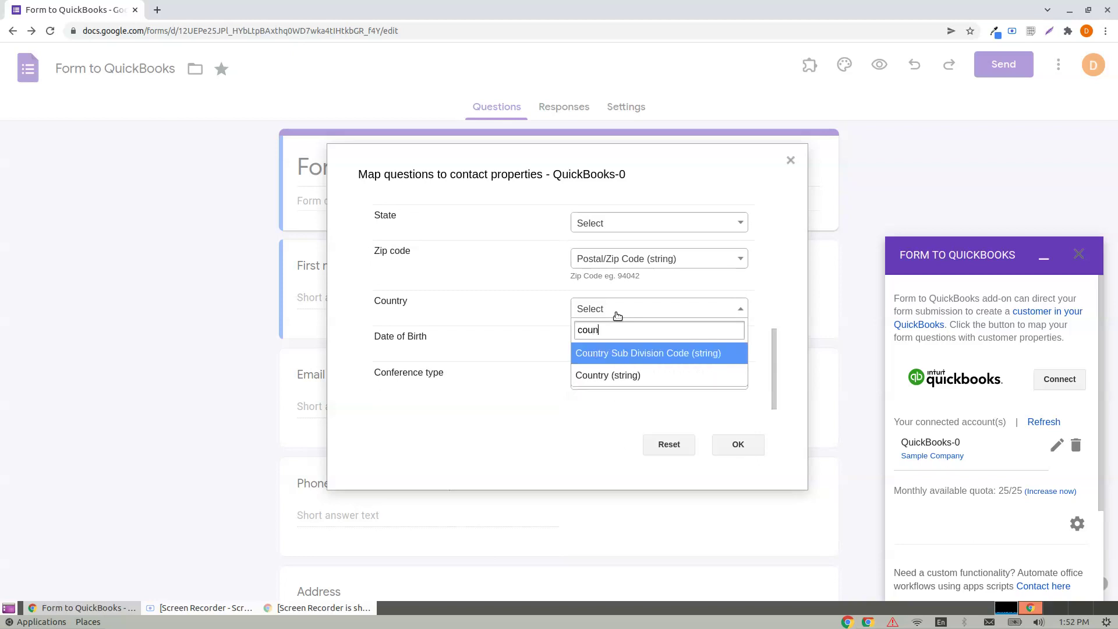
click(636, 375)
scroll(594, 368, down, 1)
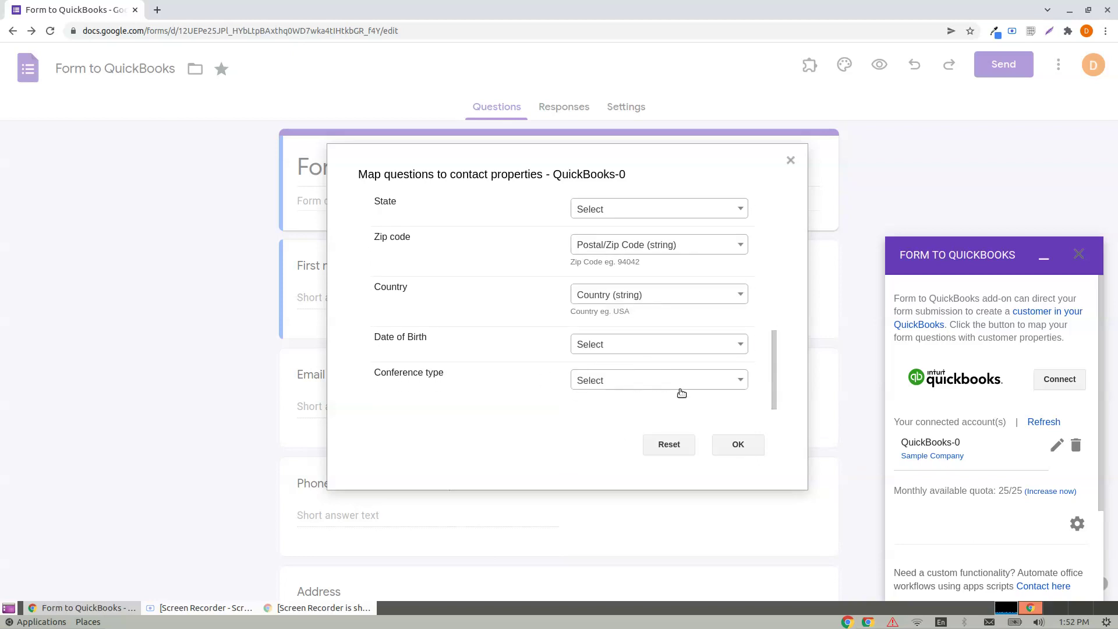
scroll(690, 355, up, 8)
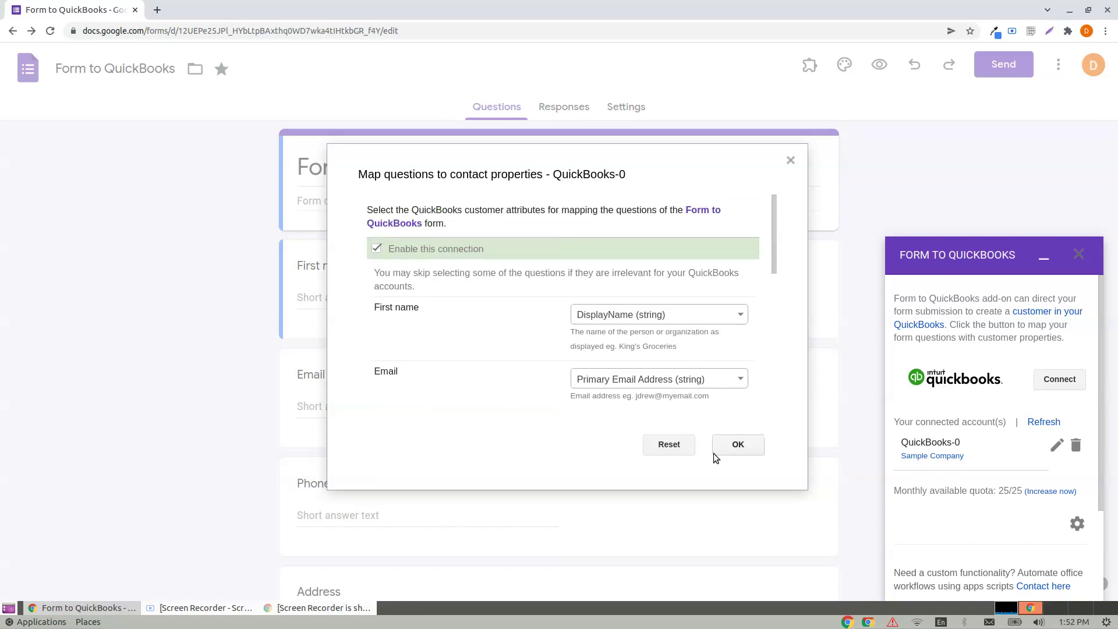
click(738, 449)
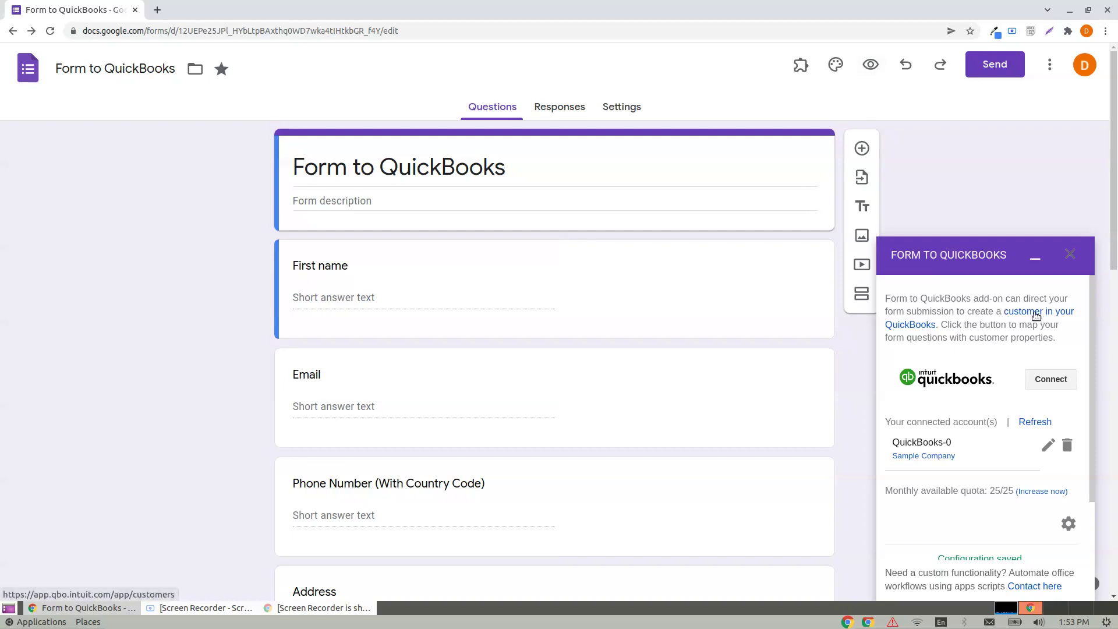
Step: Check the QuickBooks Customers list, holding one customer, then go back to the form tab
click(1036, 315)
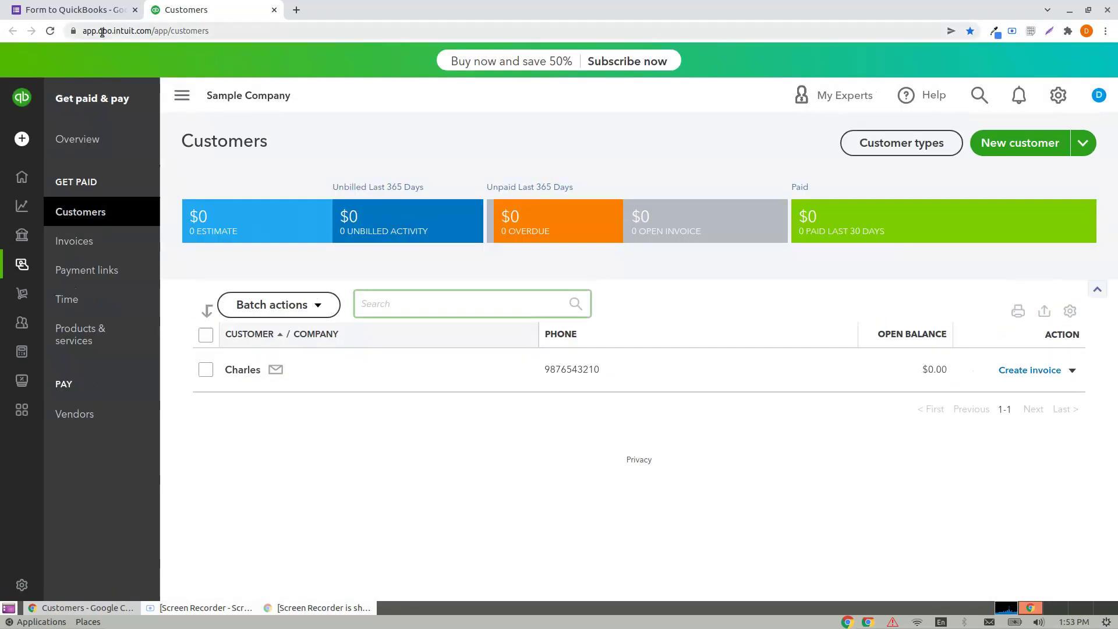
click(75, 10)
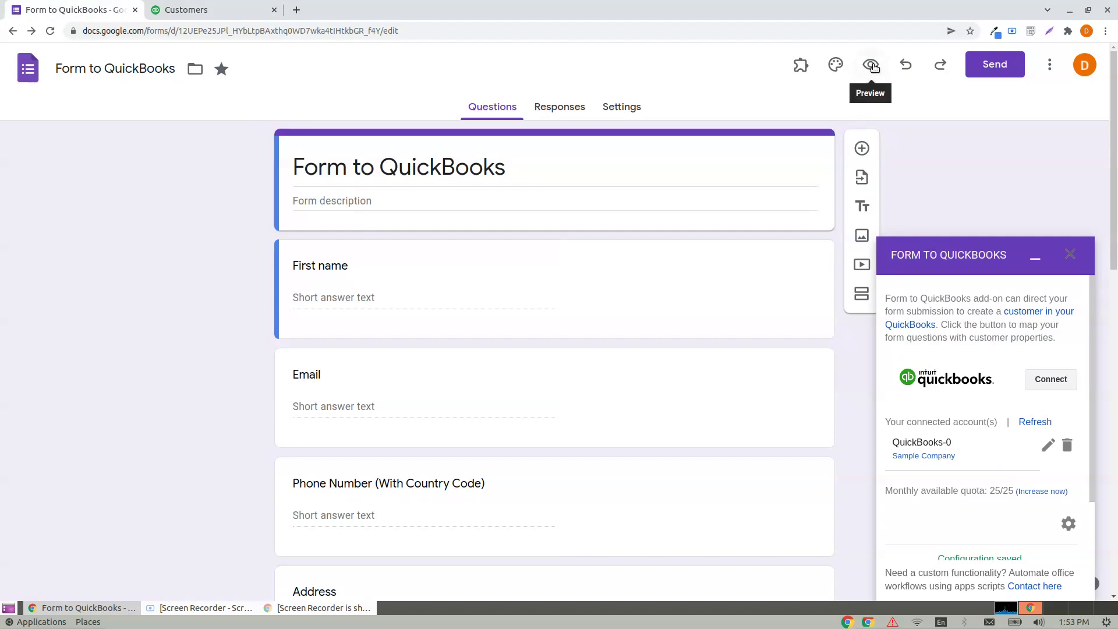
Step: Preview the form and fill in the test First name, Email and Phone Number answers
click(871, 63)
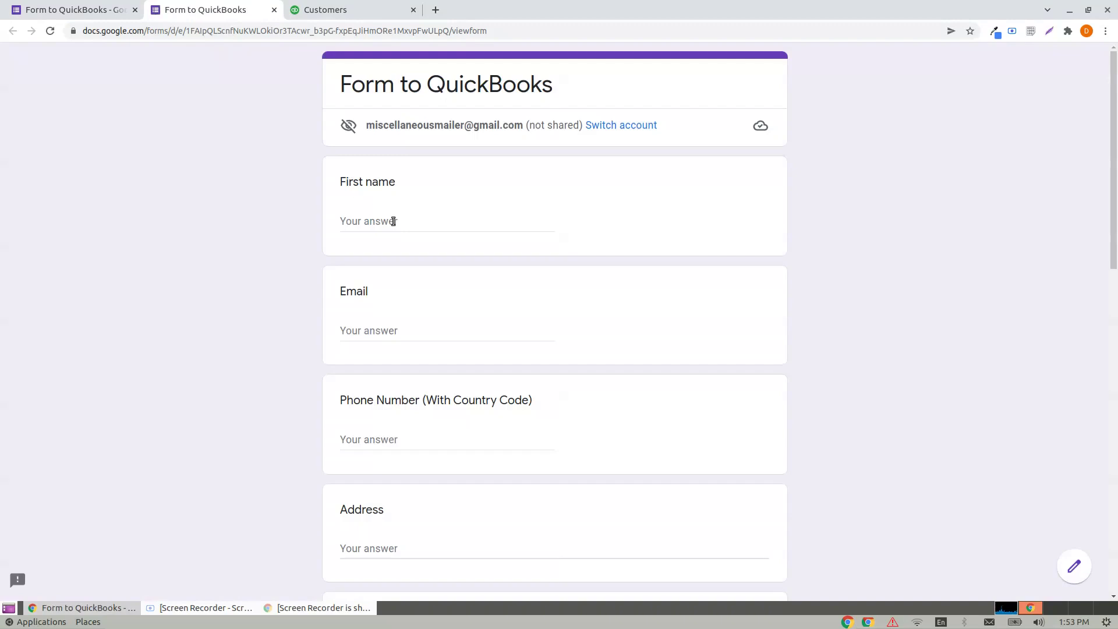
click(393, 221)
text(Darren)
key(Tab)
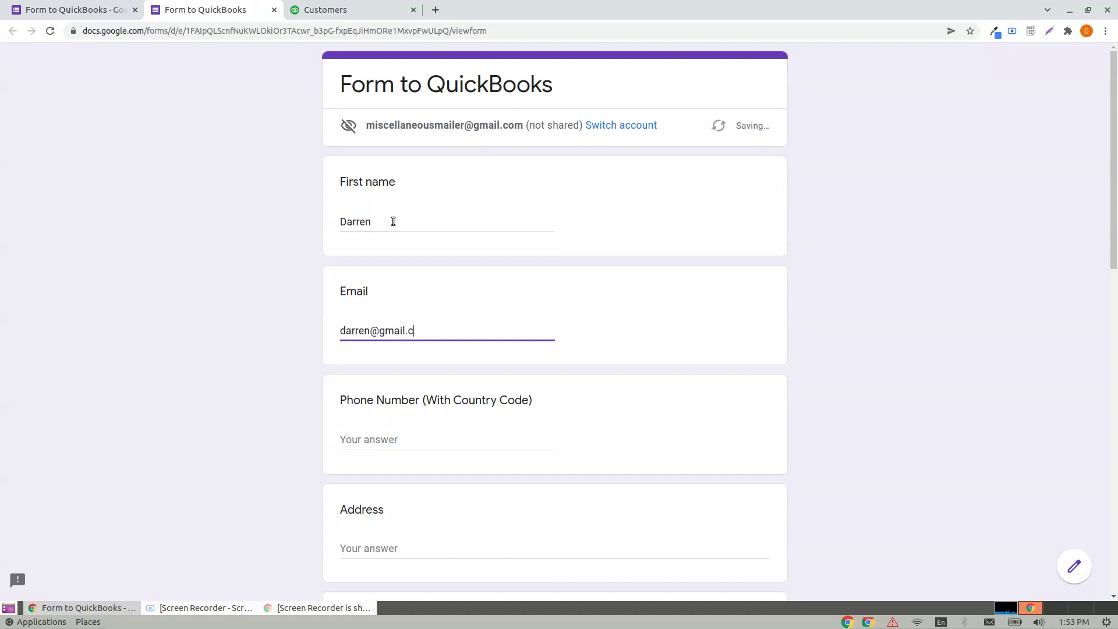
key(Tab)
text(+)
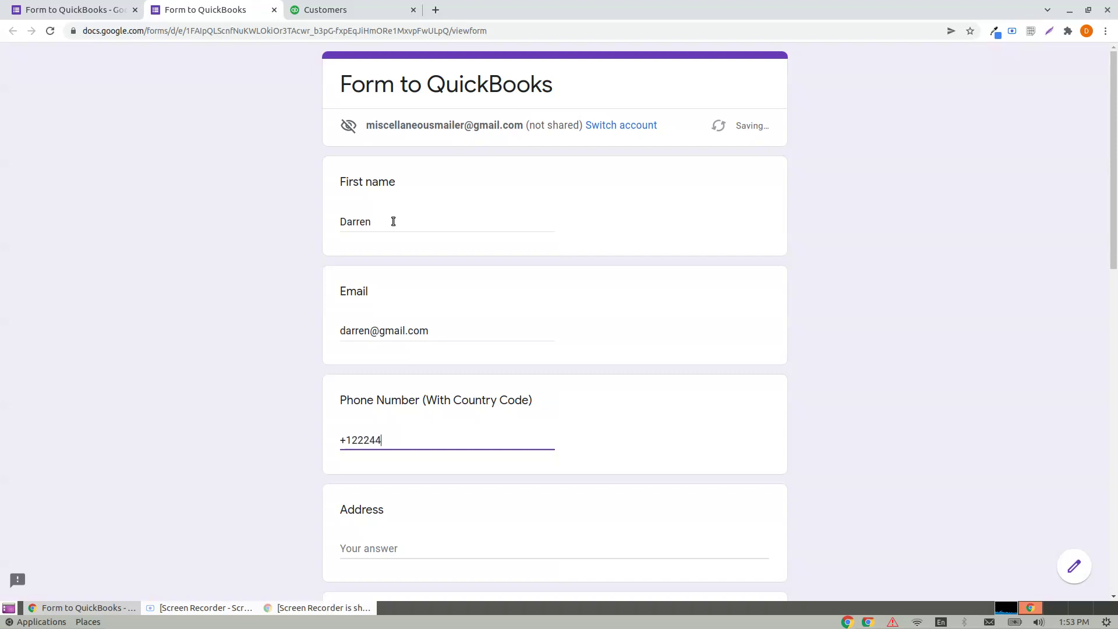
key(Tab)
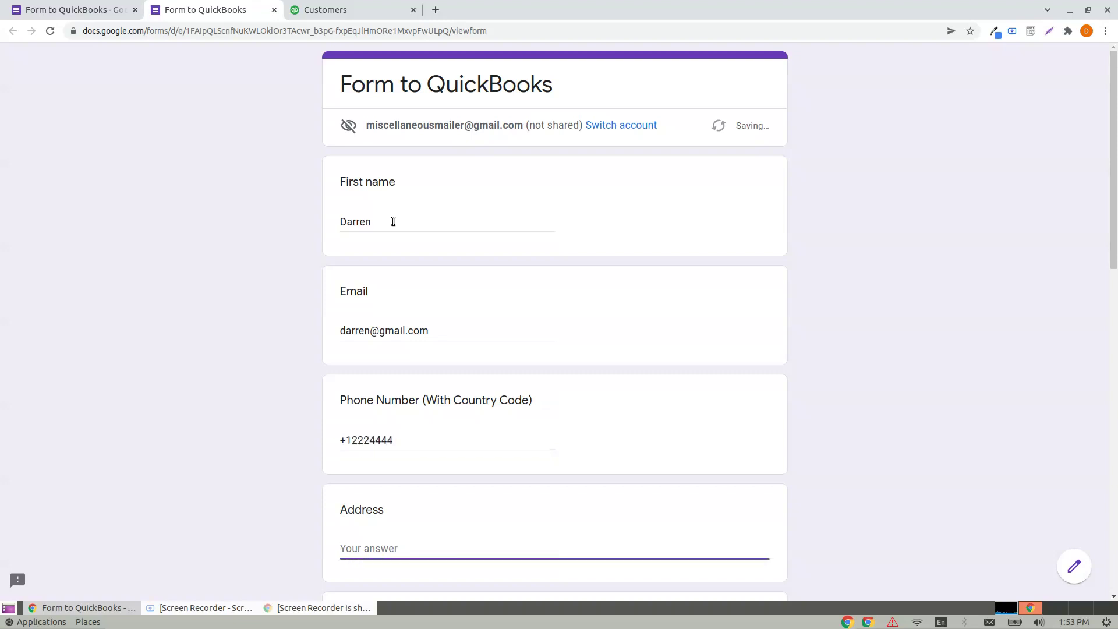
Step: Answer Address 'Park City', City 'Utah' and State 'Utah'
scroll(407, 207, down, 3)
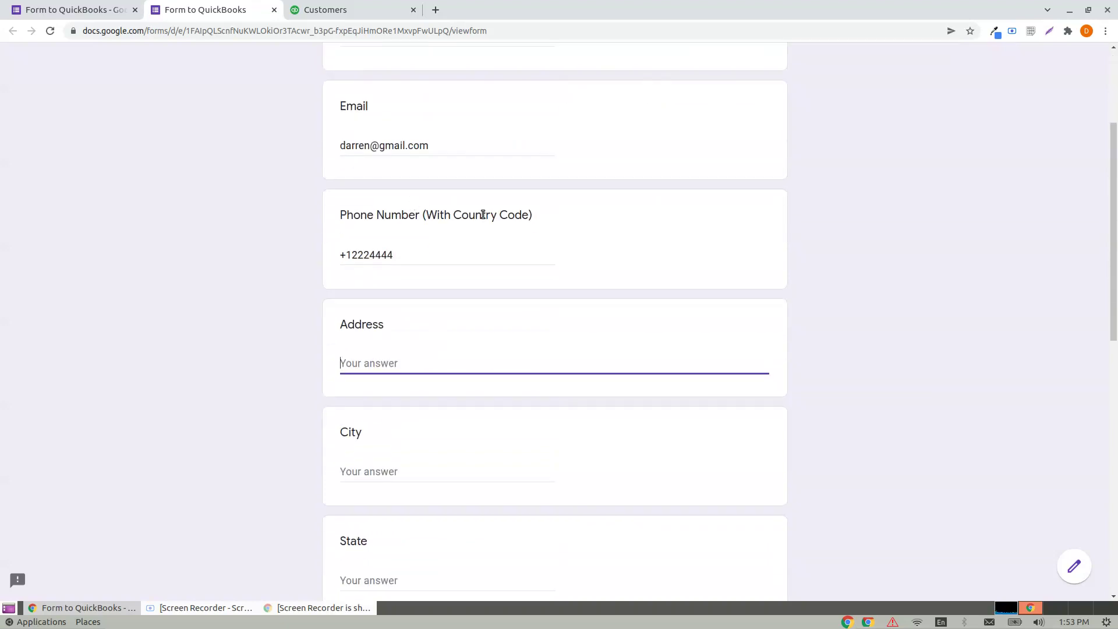
text(Park City)
key(Tab)
text(Utah)
key(Tab)
text(Utah)
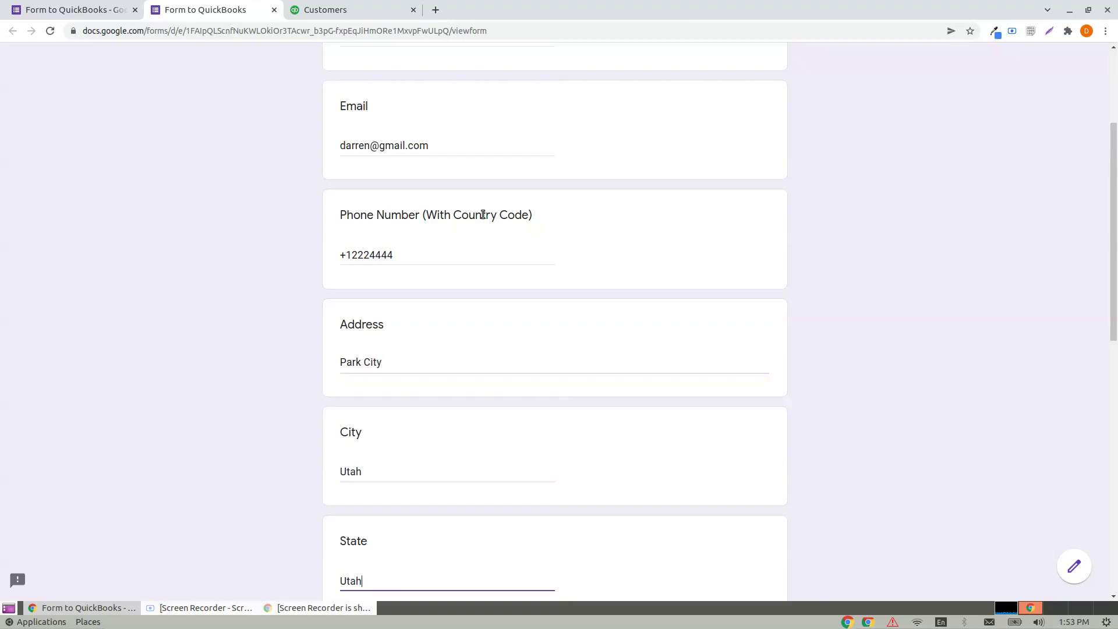
key(Tab)
scroll(496, 217, down, 2)
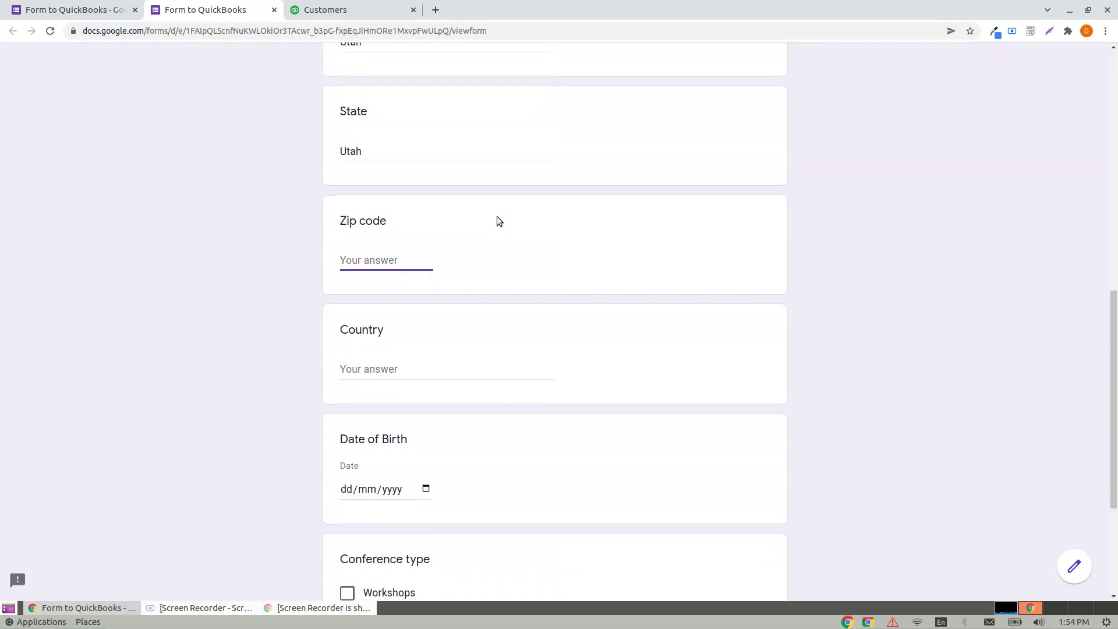
text(54066)
click(372, 369)
text(USA)
scroll(384, 379, down, 5)
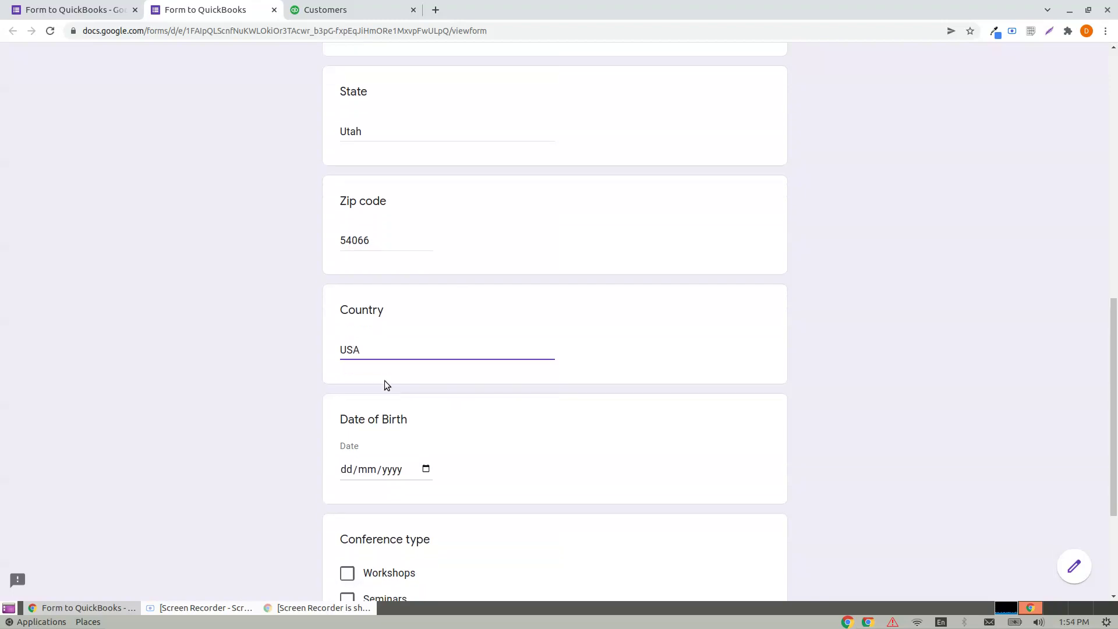
click(355, 281)
text(22/09/1990)
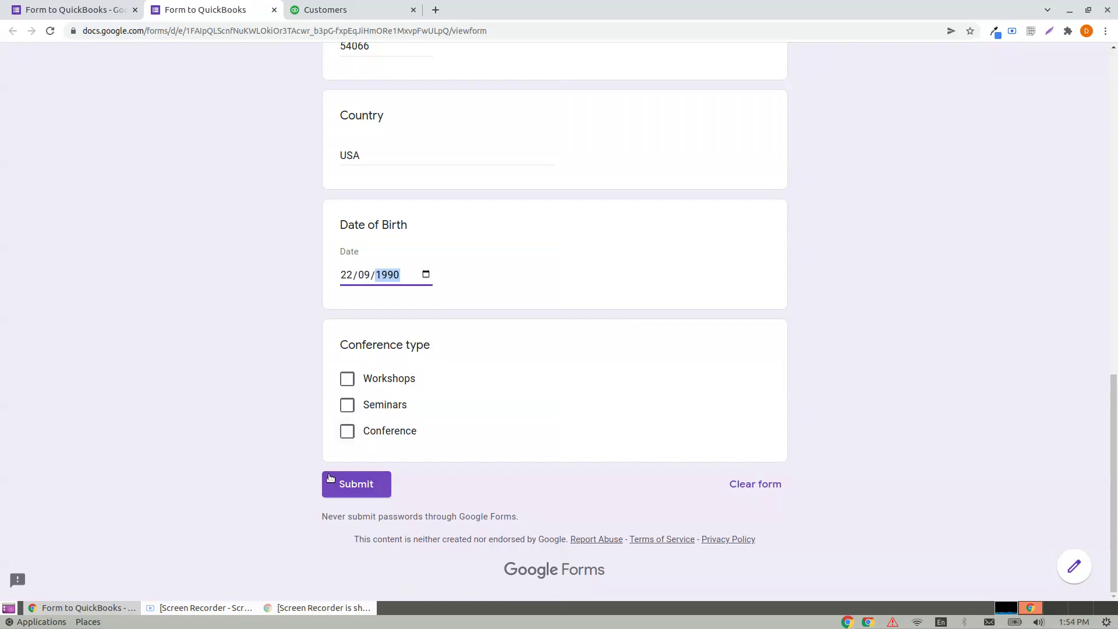
click(344, 483)
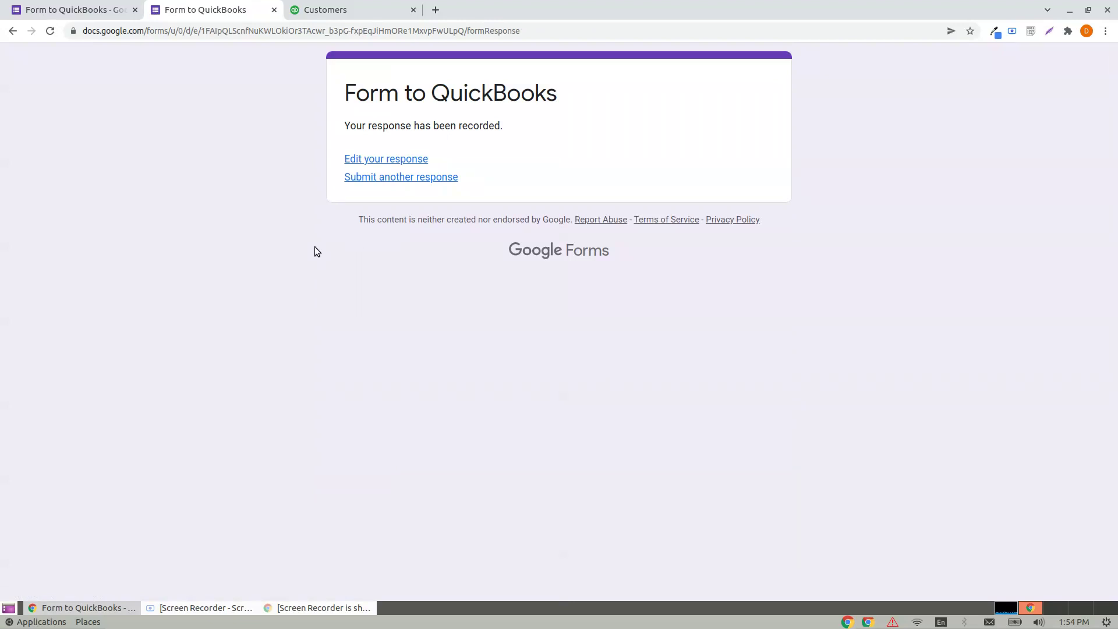
Step: Reload the QuickBooks Customers list and open the newly created customer
click(329, 9)
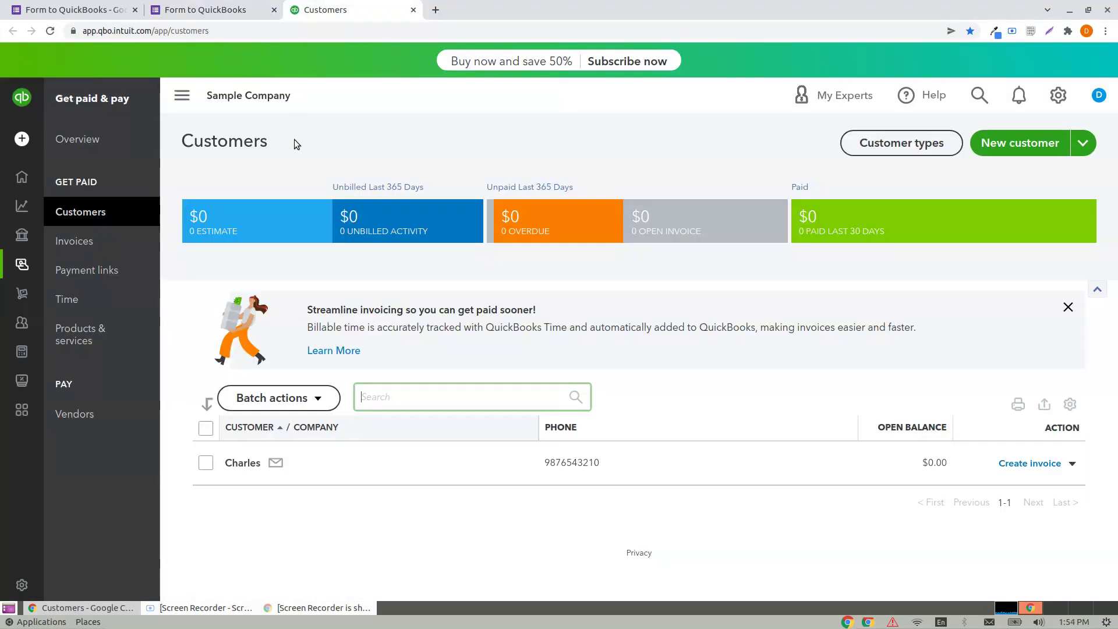
click(50, 31)
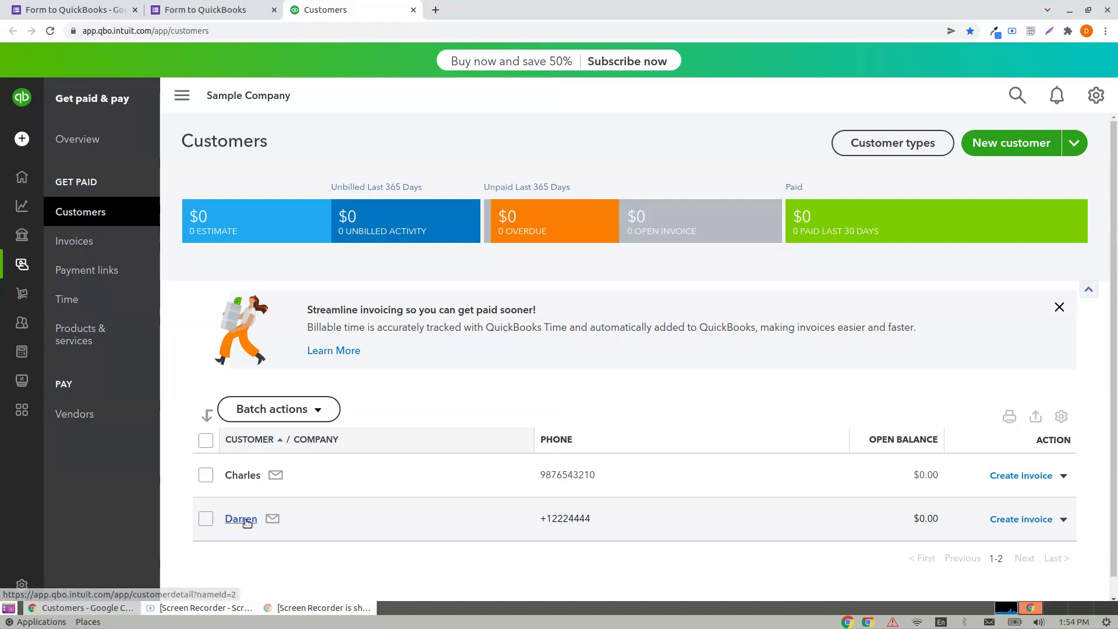
click(239, 518)
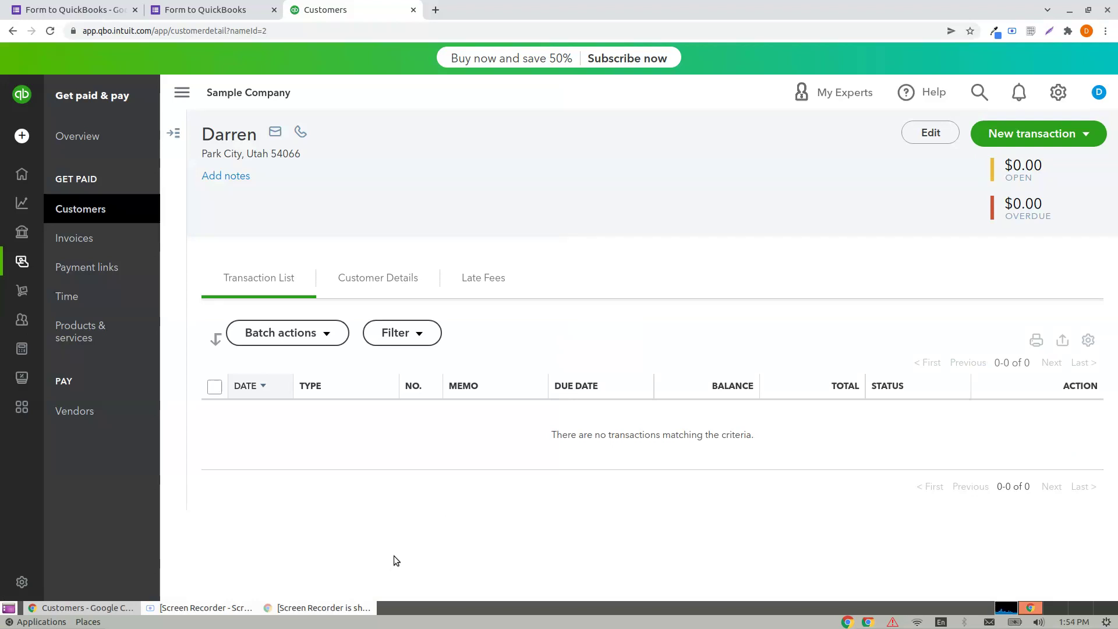
click(50, 31)
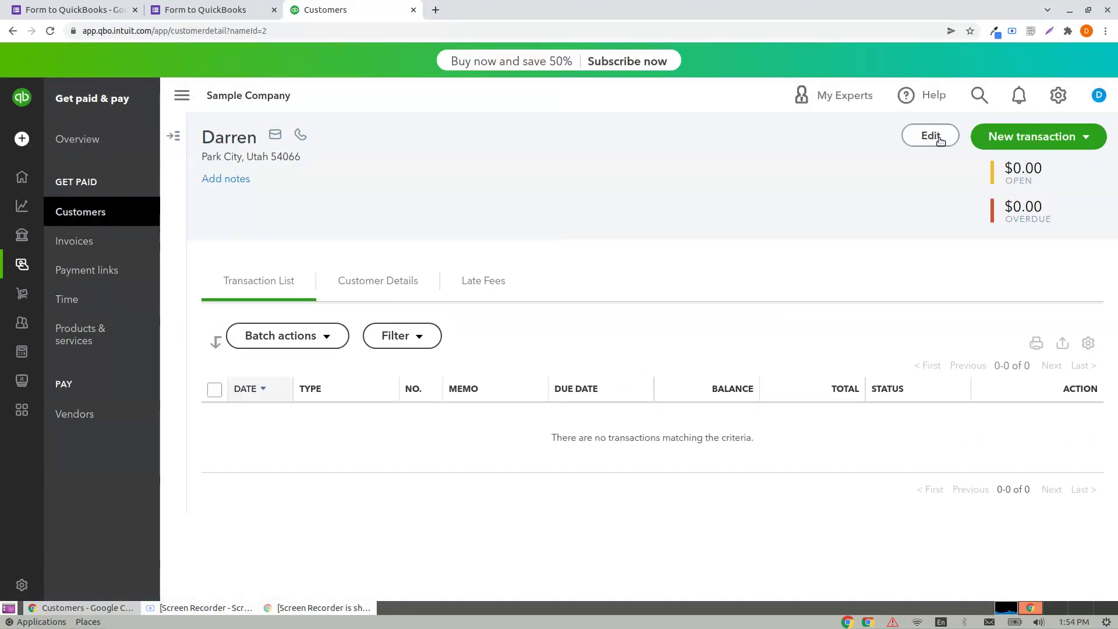
Step: Verify the customer's Park City, Utah 54066, USA details and save the record
click(930, 136)
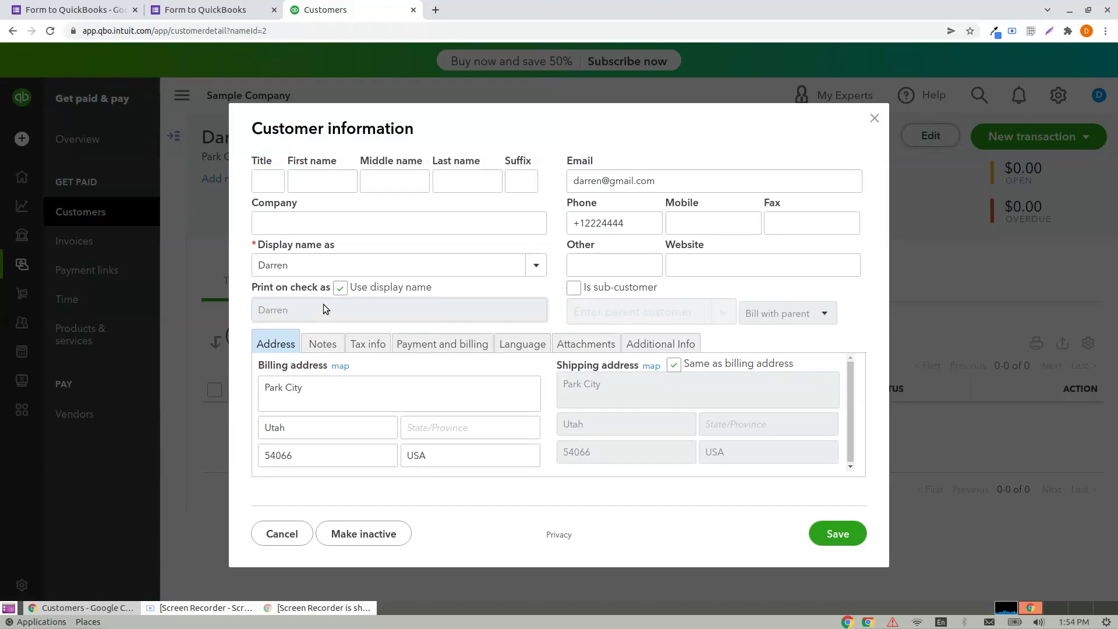
click(310, 267)
drag(306, 387, 245, 386)
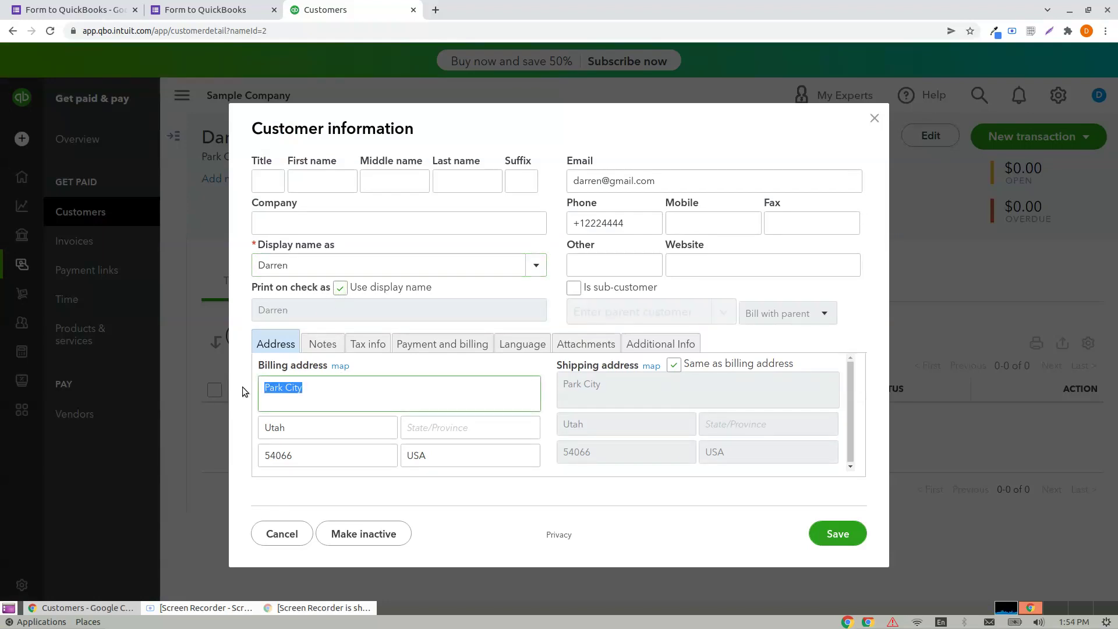
drag(299, 426, 375, 452)
click(292, 455)
drag(679, 180, 535, 176)
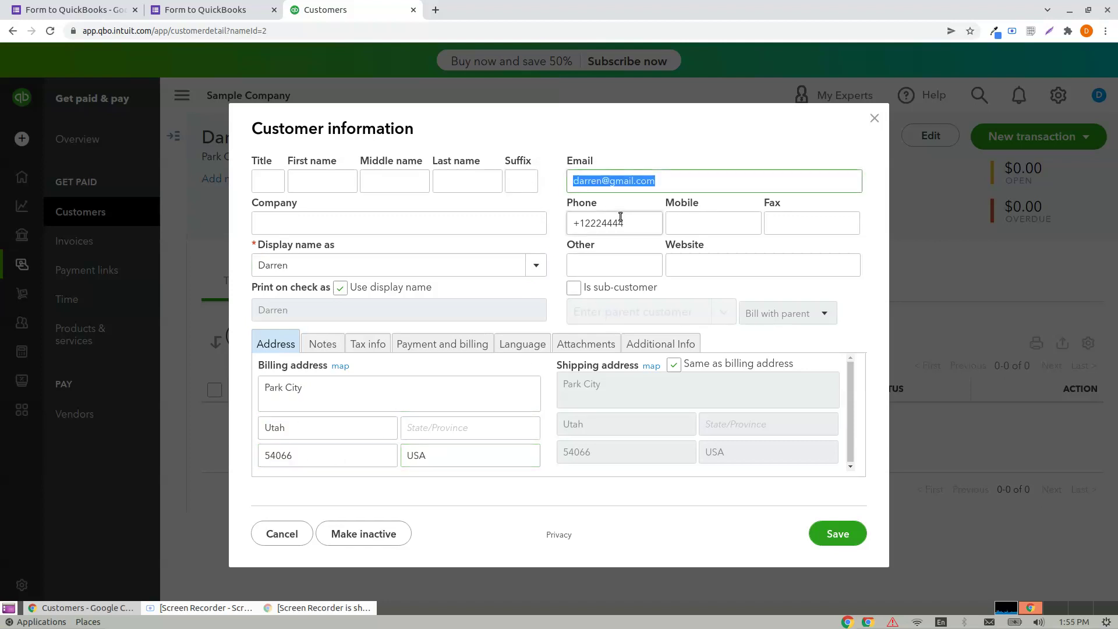
drag(656, 223, 549, 224)
click(836, 533)
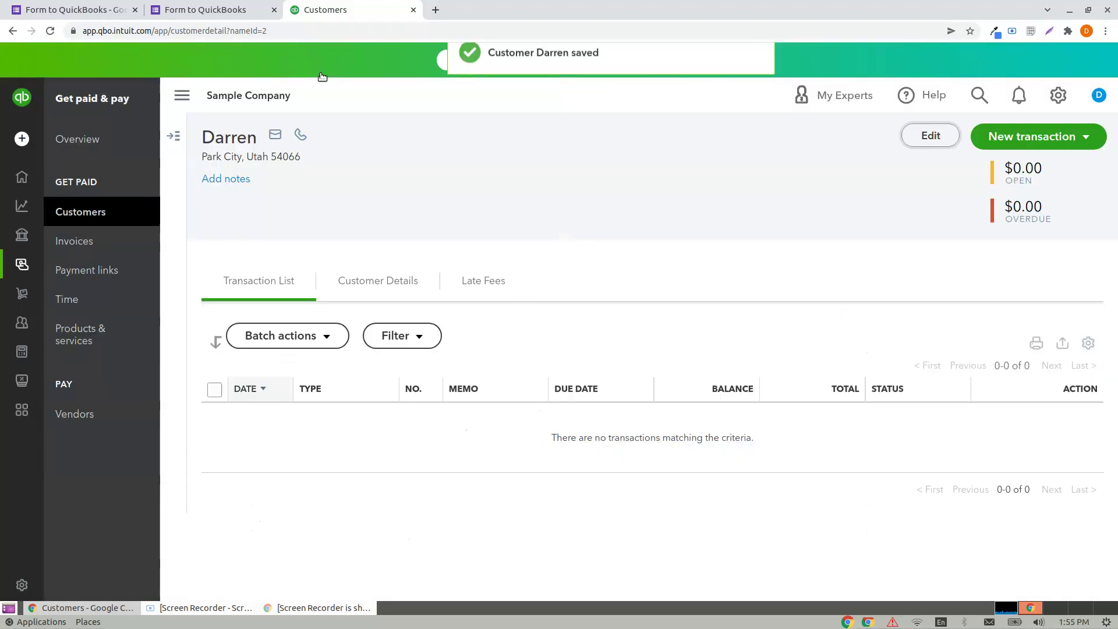
click(217, 7)
click(34, 4)
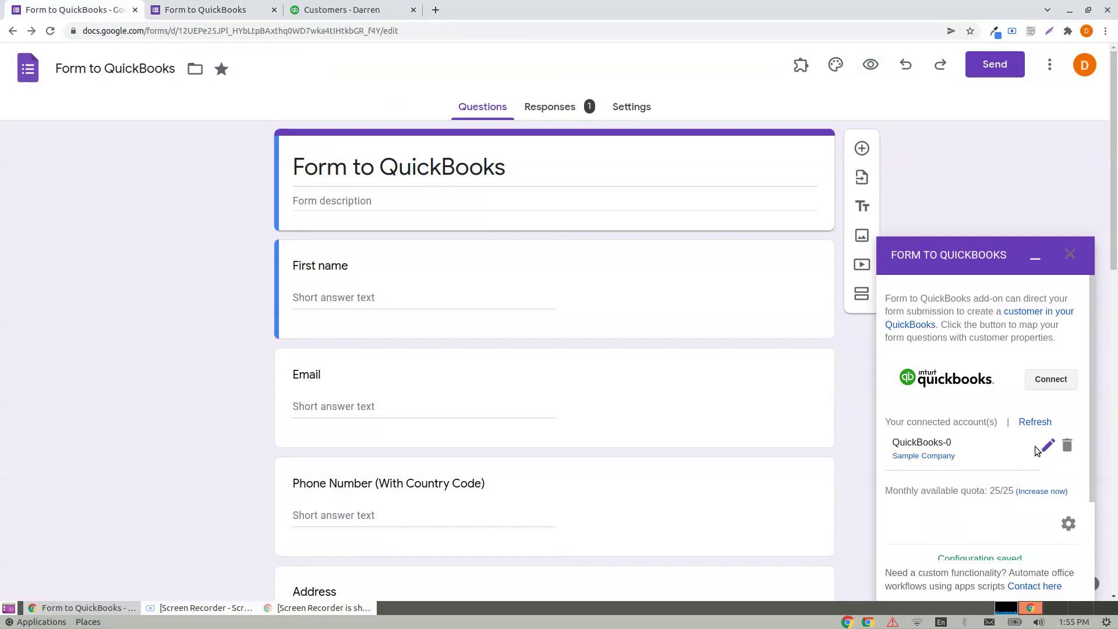
Step: Delete the Zip code question and reopen the QuickBooks-0 mapping from the add-on sidebar
scroll(354, 320, down, 11)
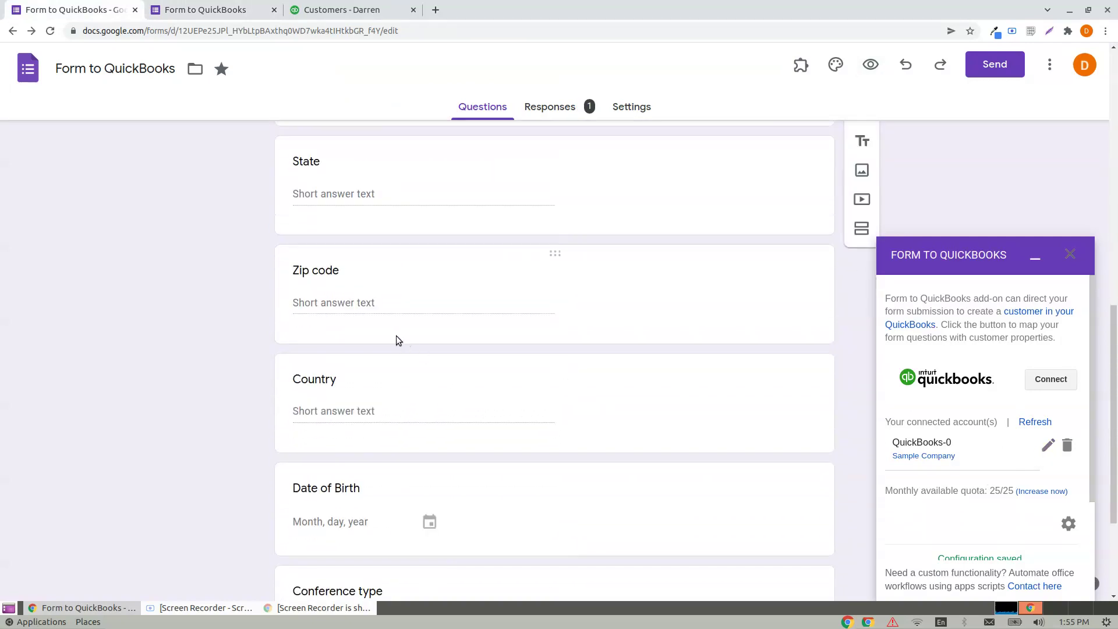
scroll(407, 349, up, 6)
scroll(405, 431, down, 3)
scroll(405, 430, down, 6)
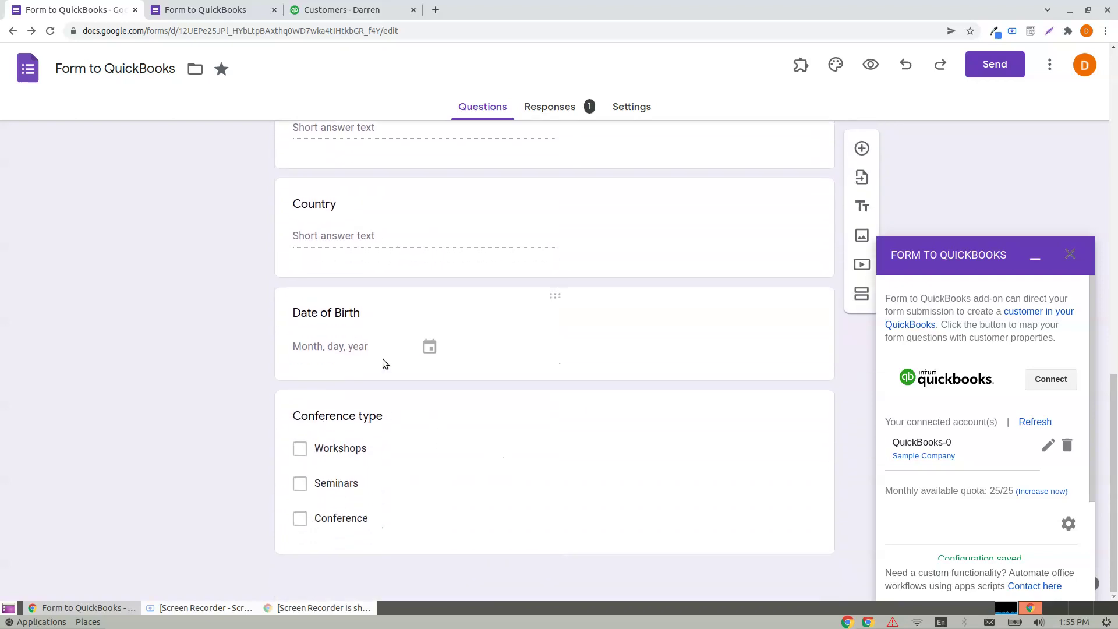
scroll(379, 377, up, 3)
click(394, 296)
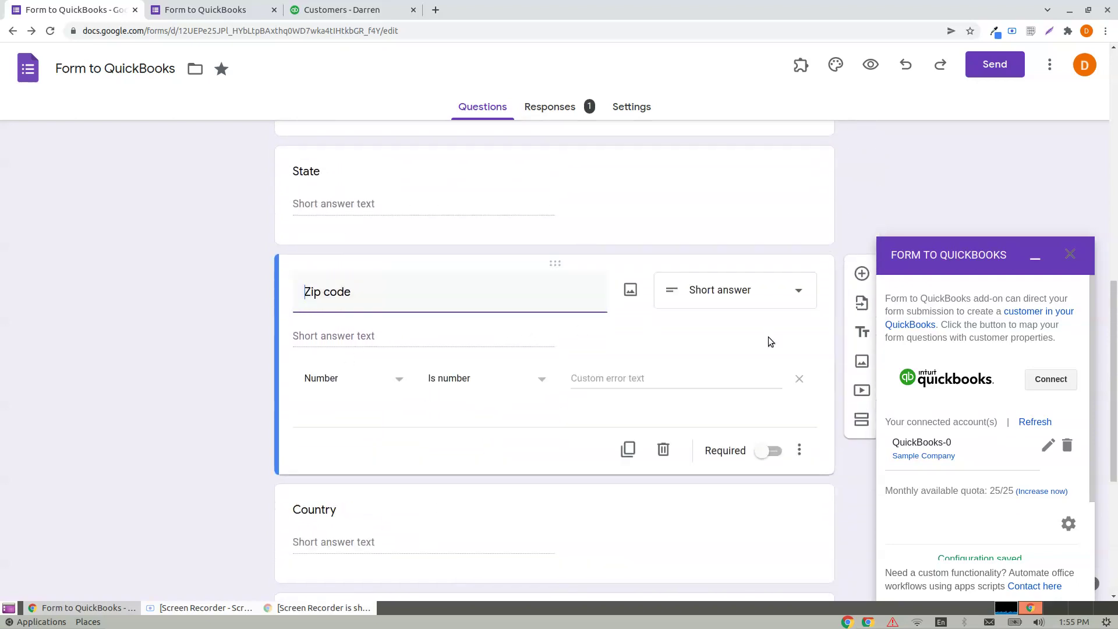
click(662, 454)
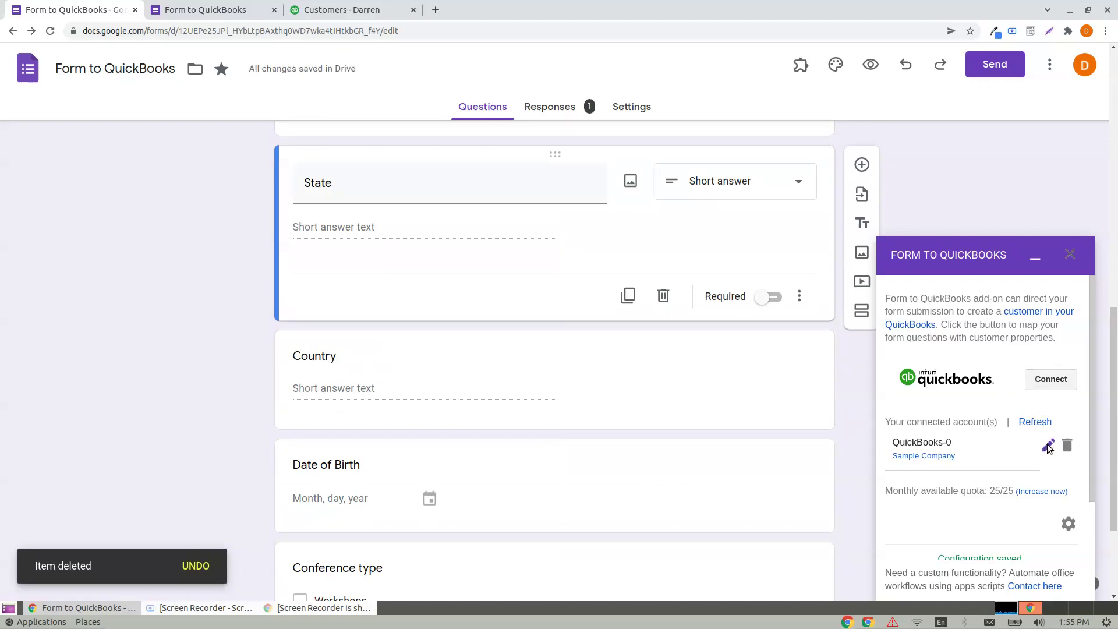
click(1047, 446)
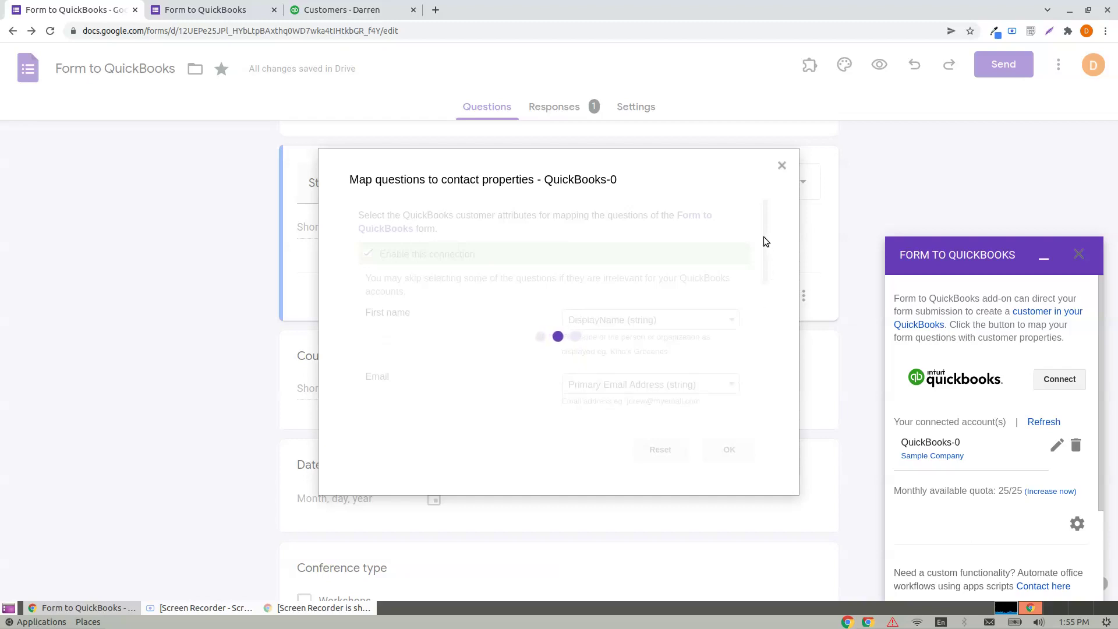
Step: Clear the Date of Birth mapping to Select after Country's field-already-used error
drag(764, 222, 760, 371)
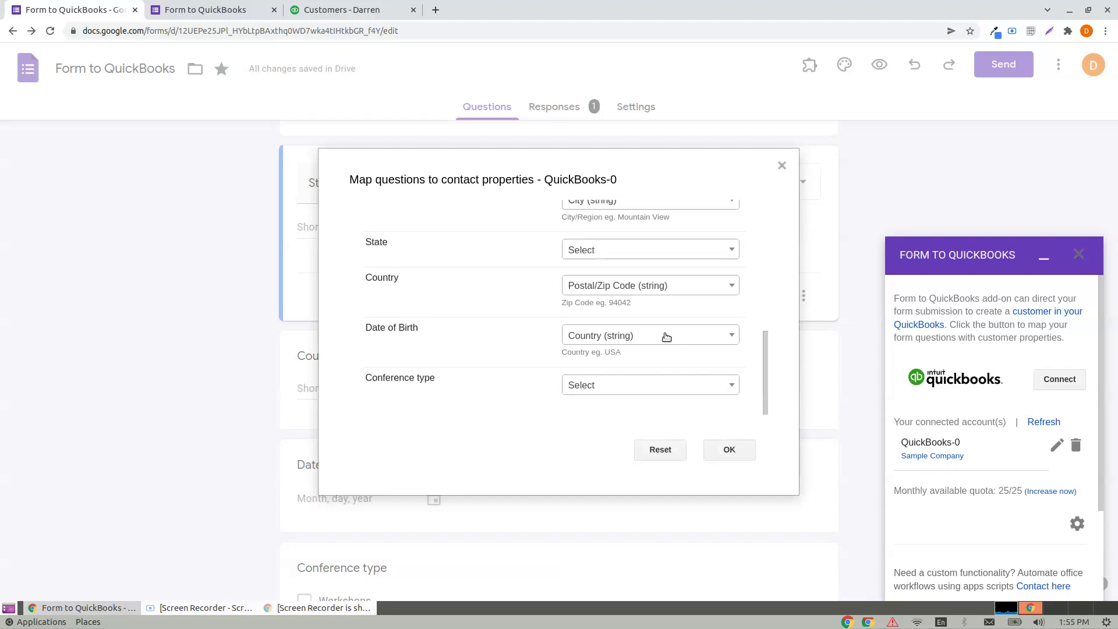
click(648, 285)
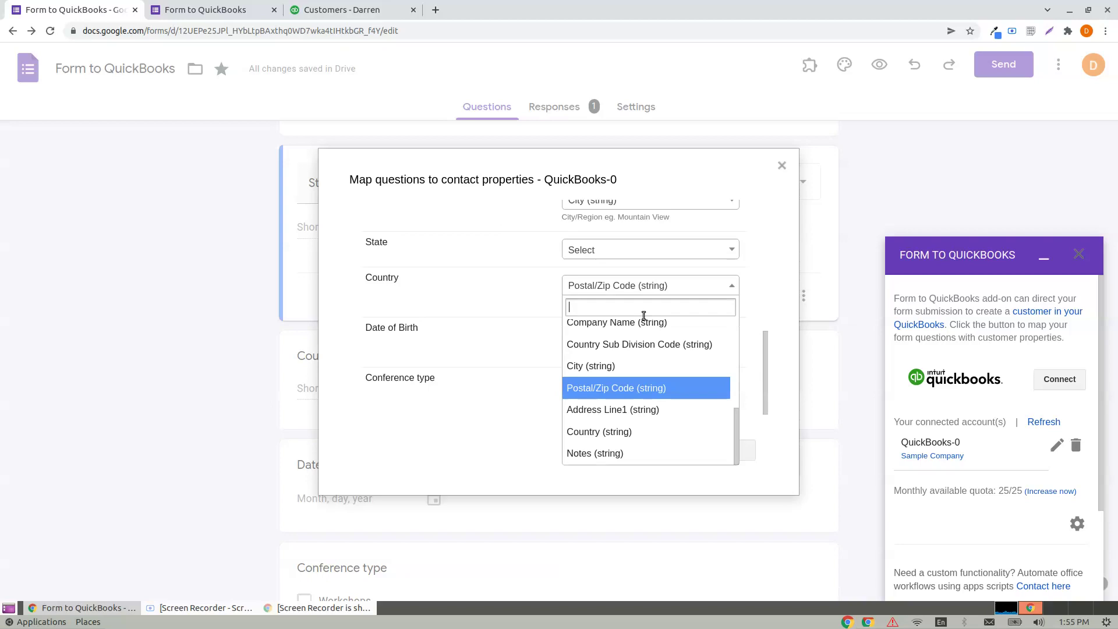
text(coun)
click(616, 352)
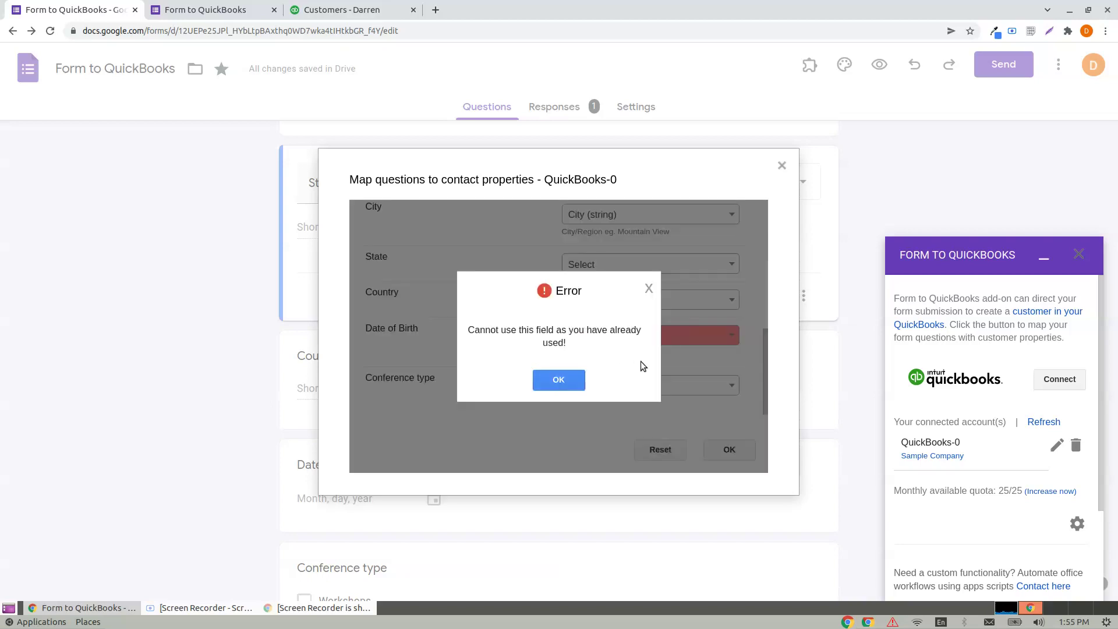
click(569, 379)
scroll(687, 374, down, 3)
click(627, 336)
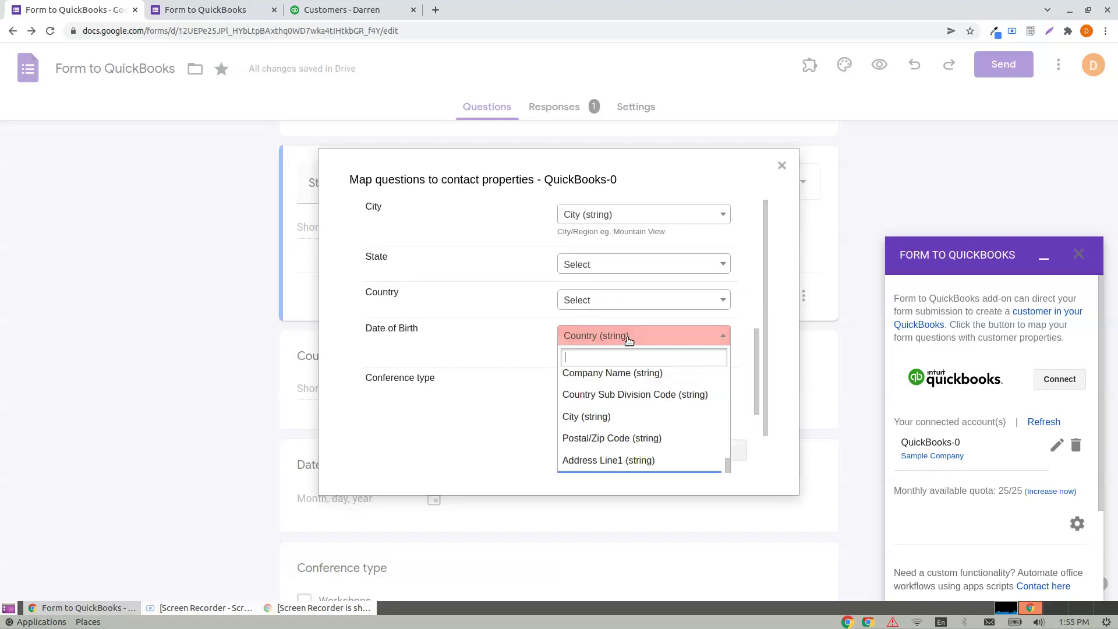
scroll(638, 402, up, 3)
scroll(638, 402, up, 2)
click(606, 380)
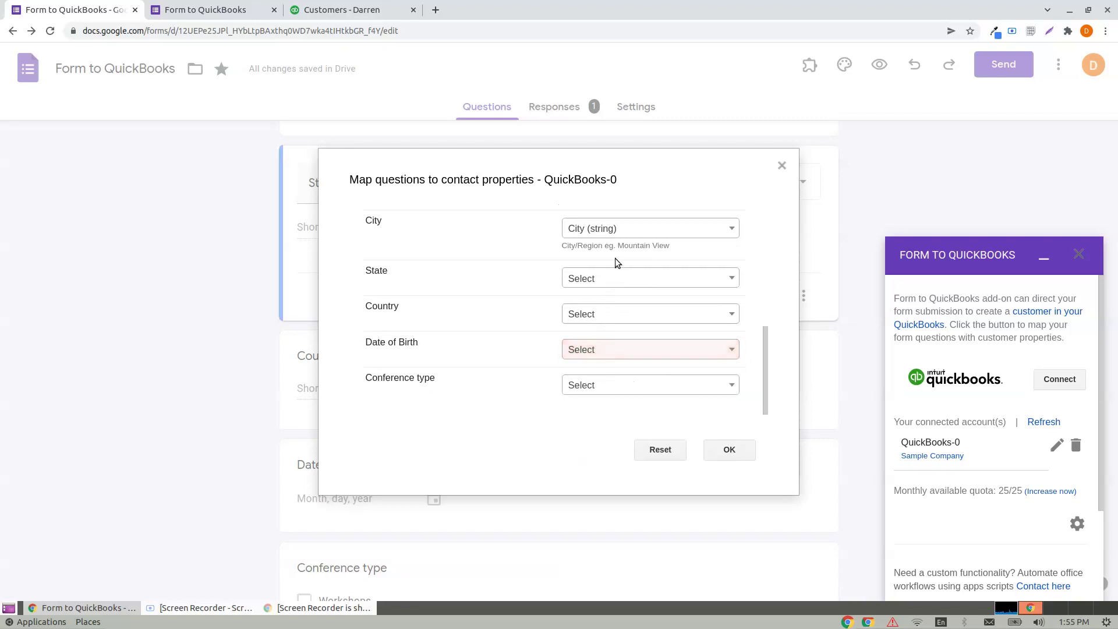
Step: Map Country to QuickBooks Country (string) and save the mapping
click(611, 282)
click(611, 281)
click(607, 315)
text(cpo)
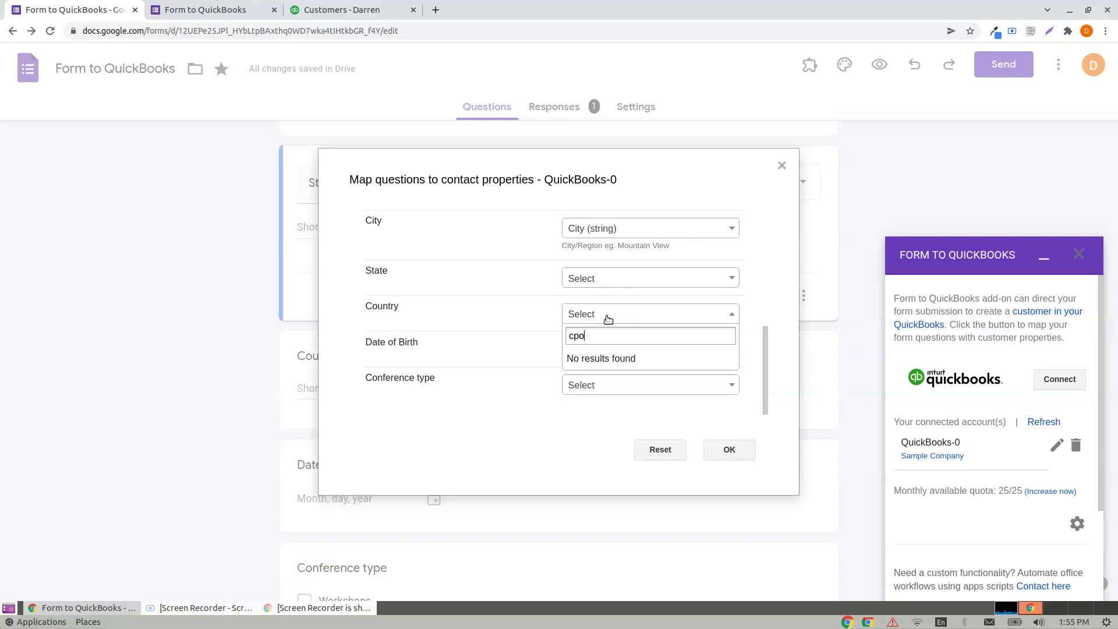
key(BackSpace)
key(BackSpace)
text(oun)
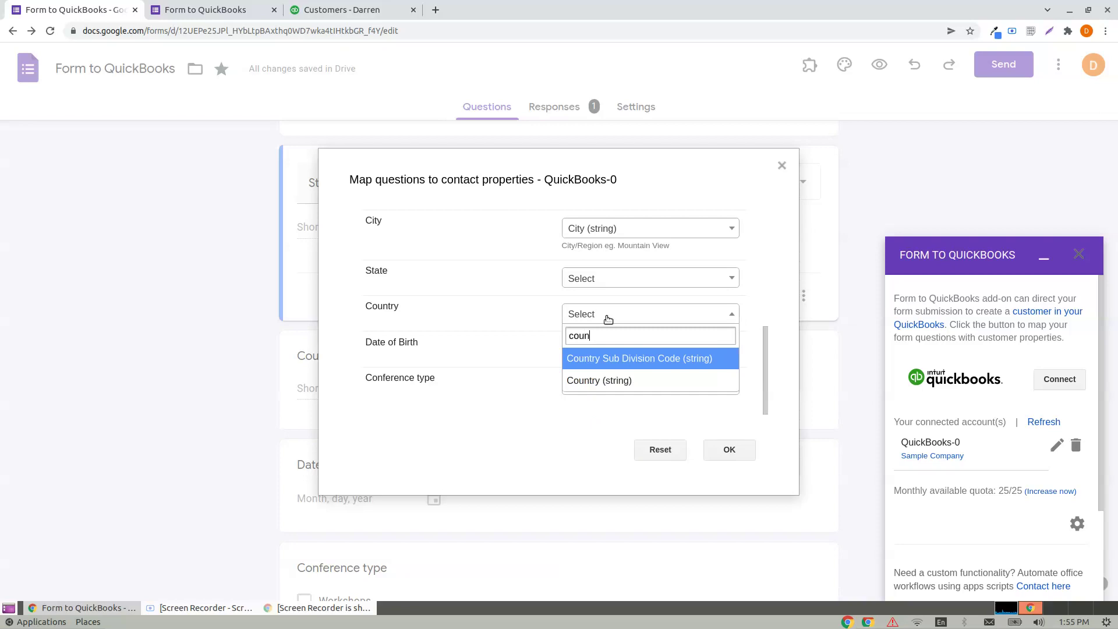
click(599, 382)
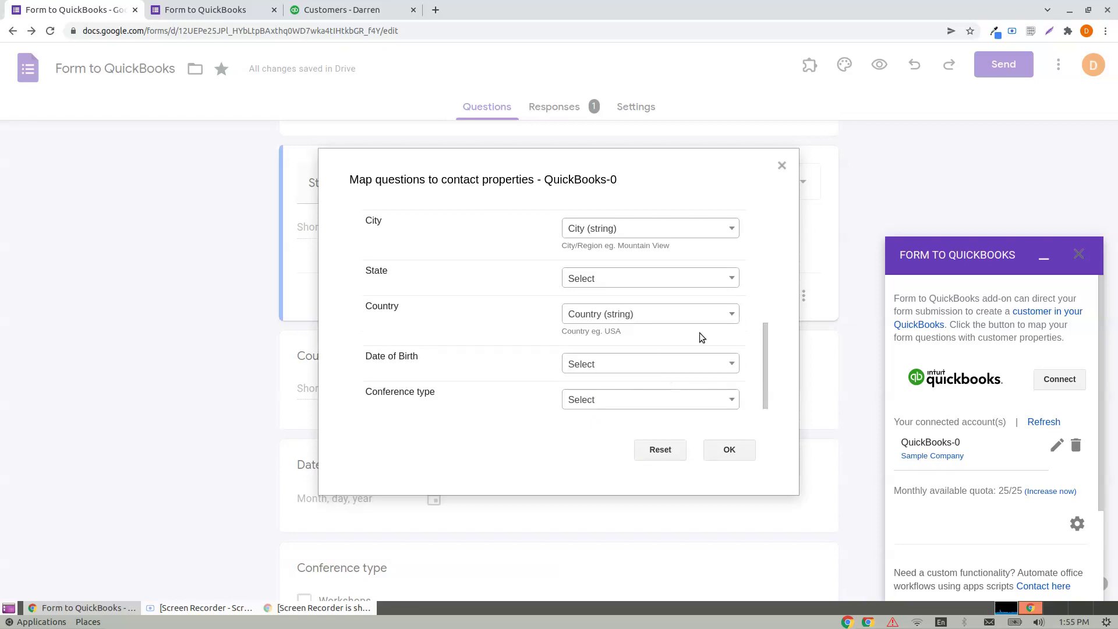
scroll(708, 366, down, 1)
click(730, 447)
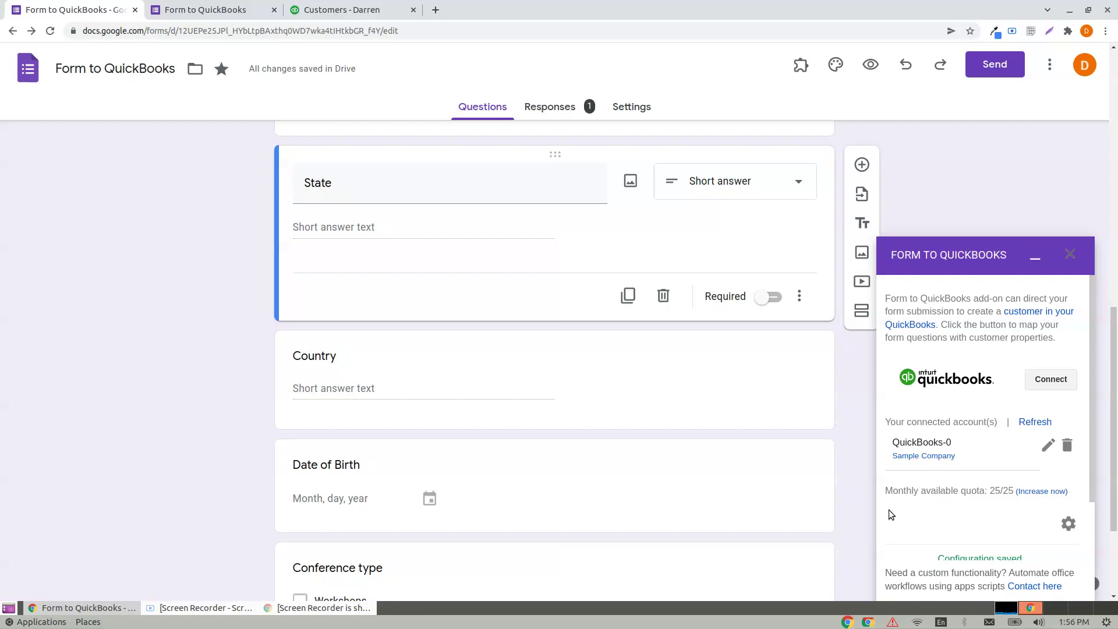
click(321, 11)
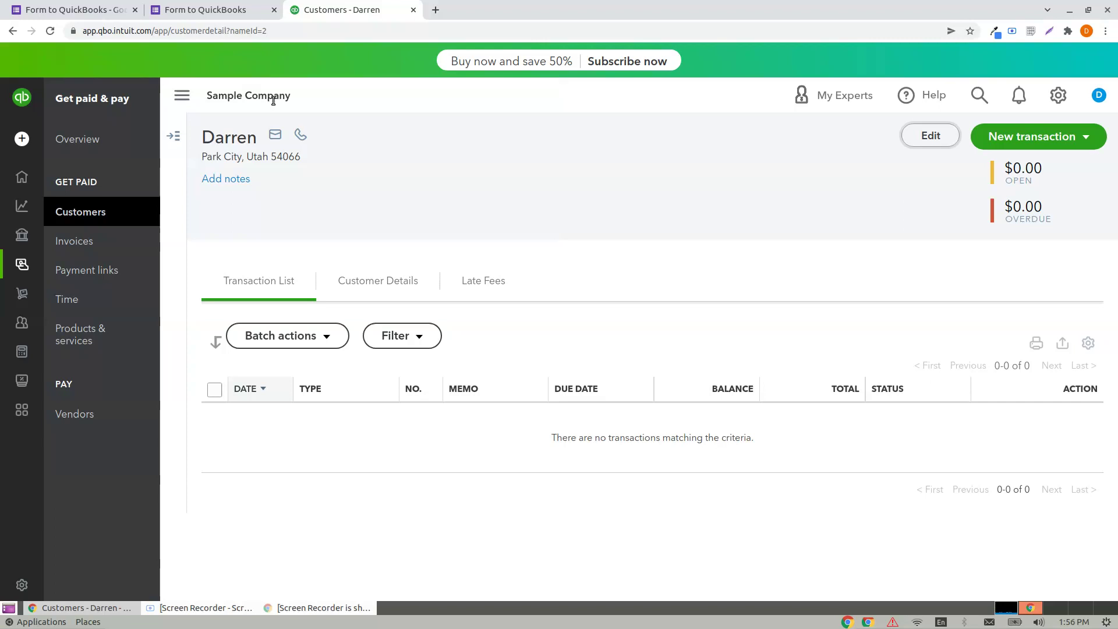
click(36, 6)
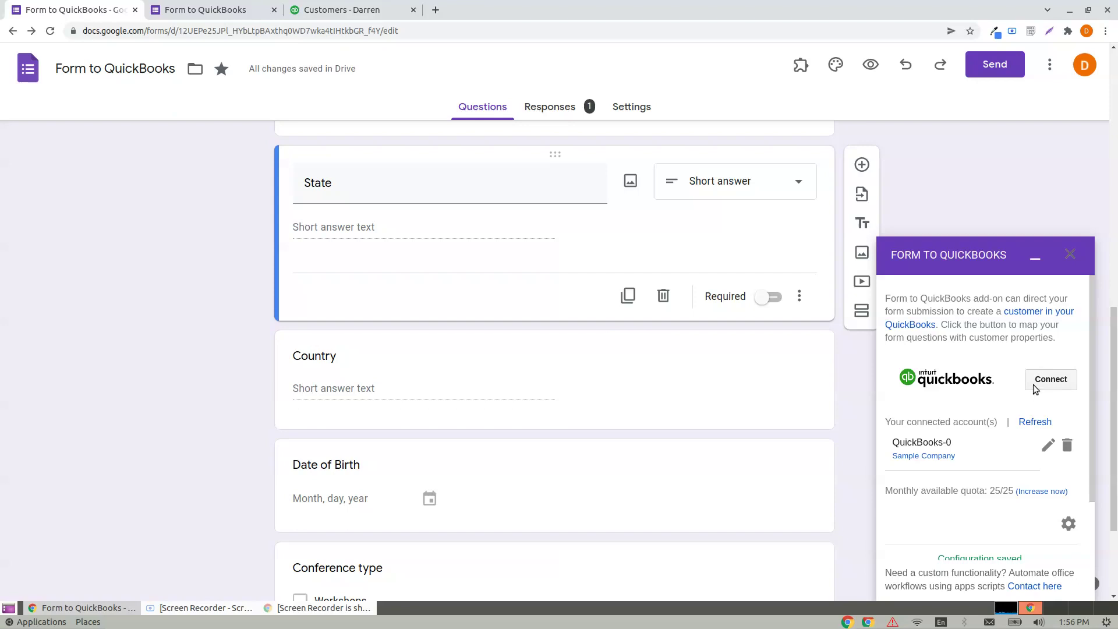
scroll(687, 328, up, 10)
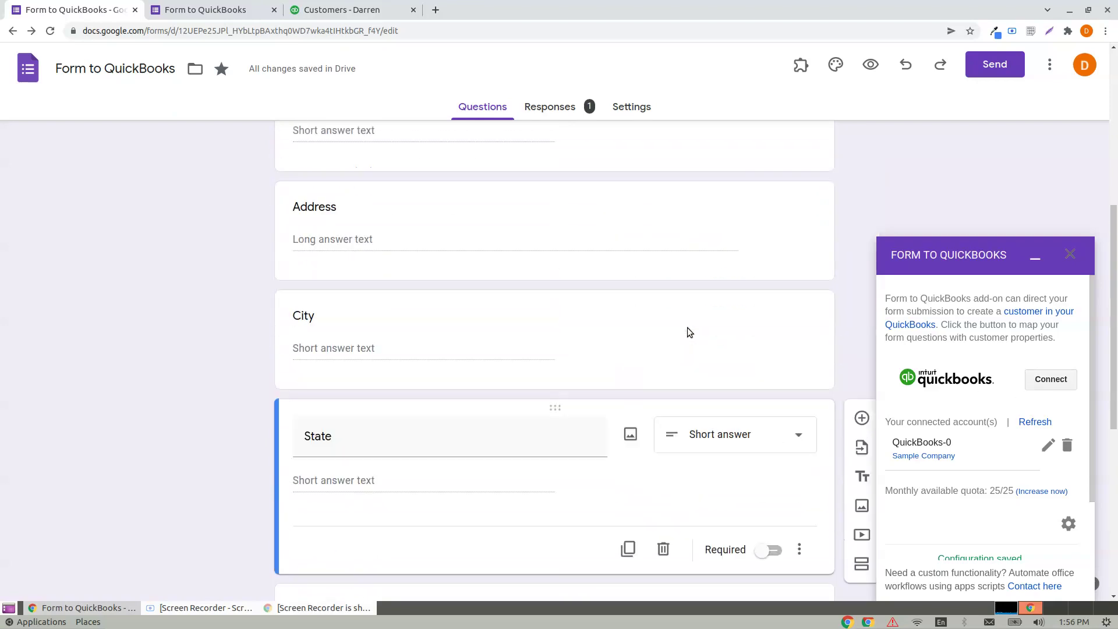